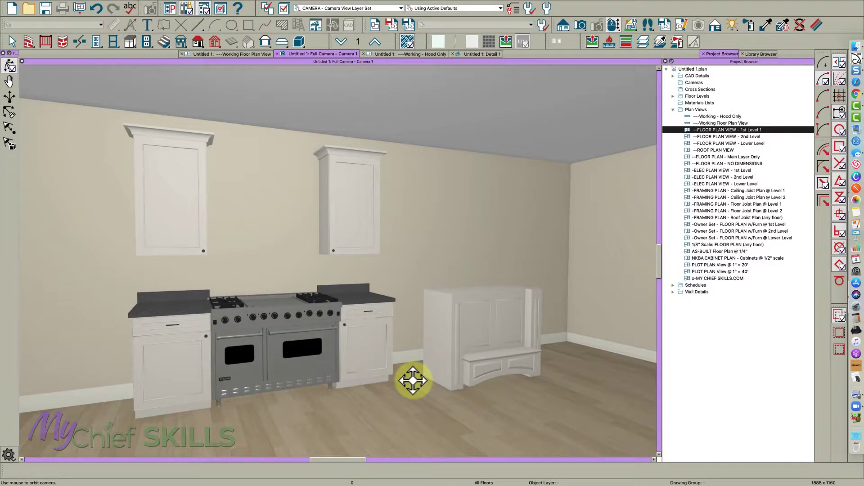
- Select the floor-standing H2RA4838 hood fixture and open its Fixture Specification
left_click_drag(408, 350, 407, 359)
key("space")
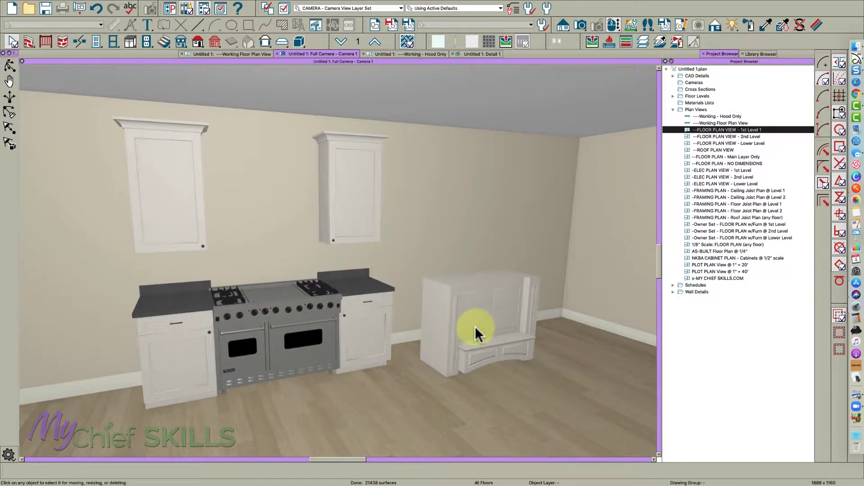
left_click(475, 326)
key("space")
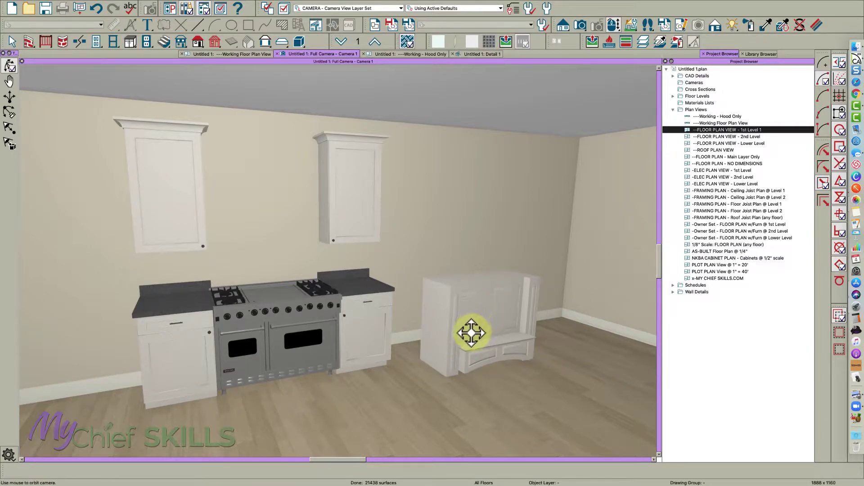
left_click_drag(470, 333, 469, 324)
key("space")
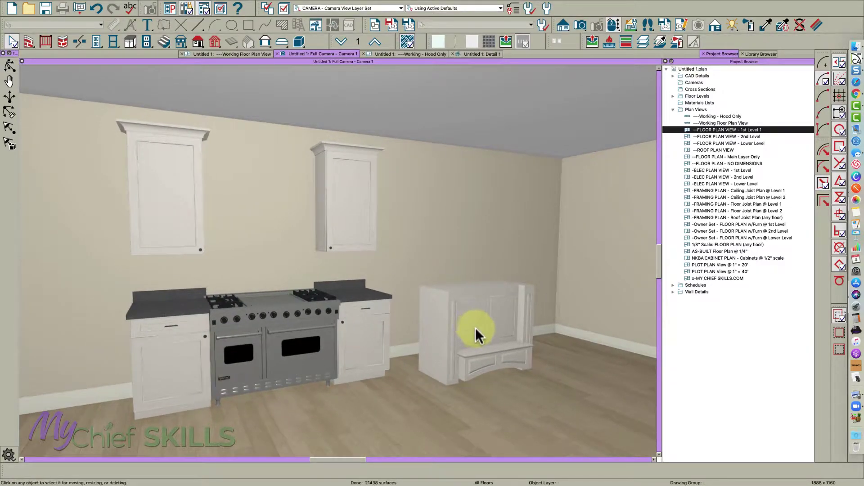
left_click(475, 327)
double_click(480, 336)
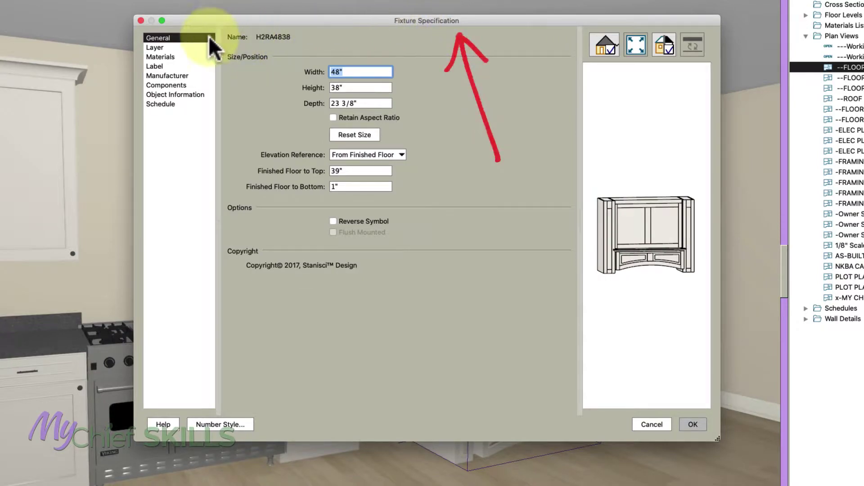
- Review the hood's Layer, Materials, Label, Manufacturer and Components specification pages
left_click(162, 47)
left_click(163, 56)
left_click(166, 66)
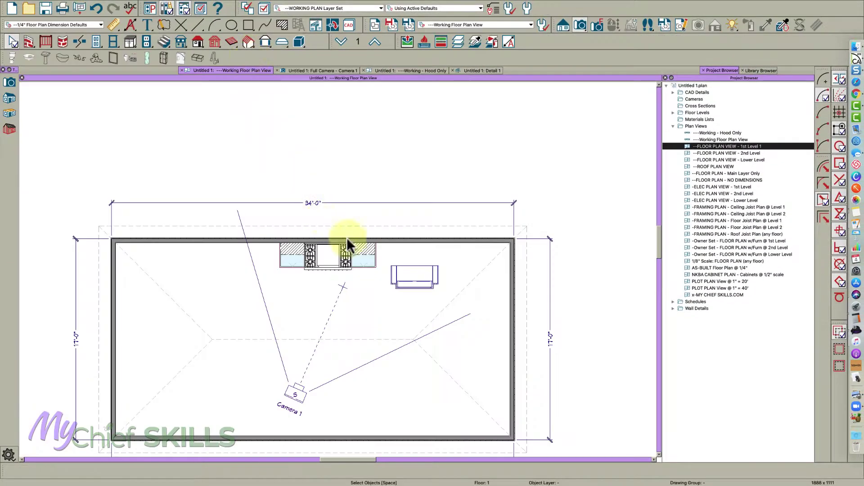
- Centre the hood fixture over the cooktop
left_click(416, 281)
scroll(416, 280, "up", 3)
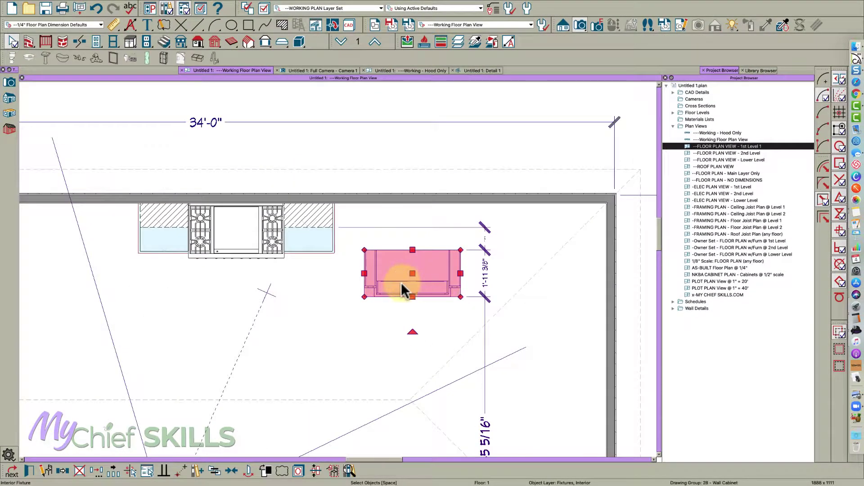
left_click(264, 232, "shift")
left_click(249, 232)
scroll(243, 237, "up", 5)
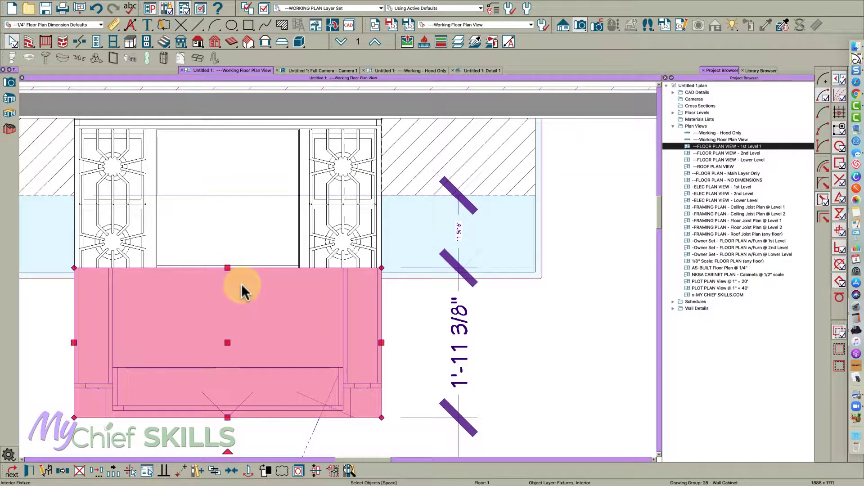
- Move the hood point to point so its back edge sits against the wall
key("m")
left_click(228, 269)
scroll(226, 133, "up", 5)
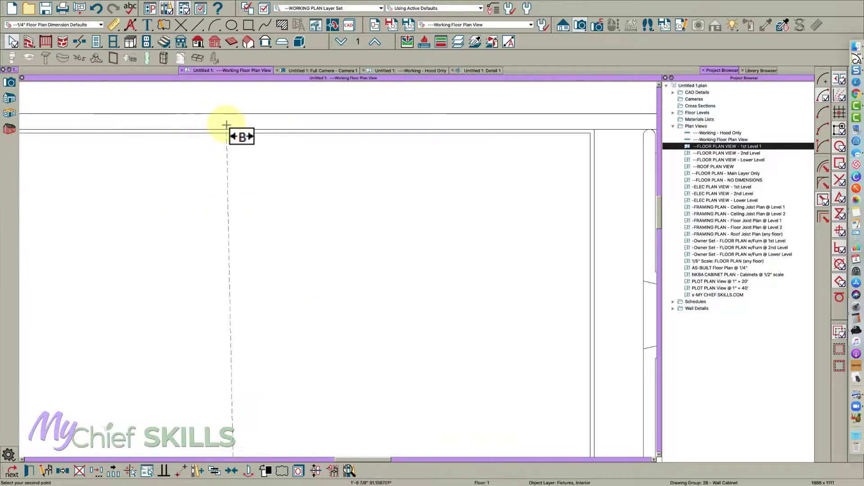
scroll(237, 174, "down", 3)
scroll(234, 135, "up", 3)
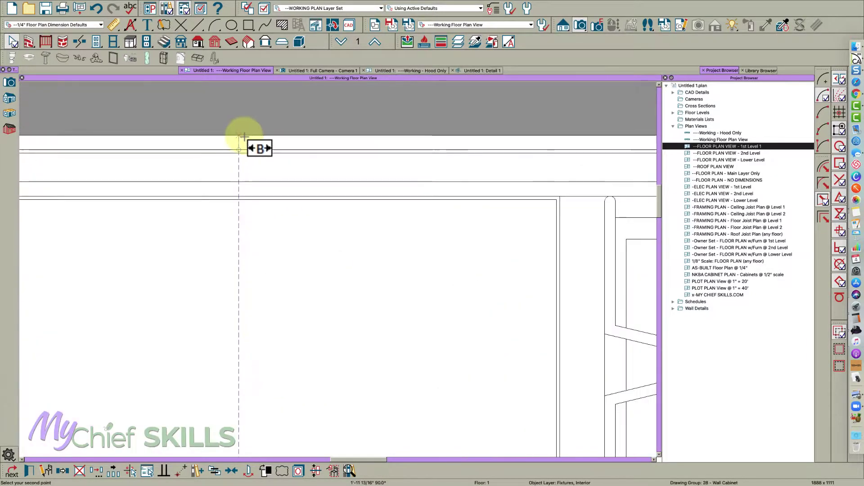
left_click(241, 149)
scroll(250, 147, "down", 4)
- Set the hood's finished-floor-to-top height to 107.7"
left_click(293, 188)
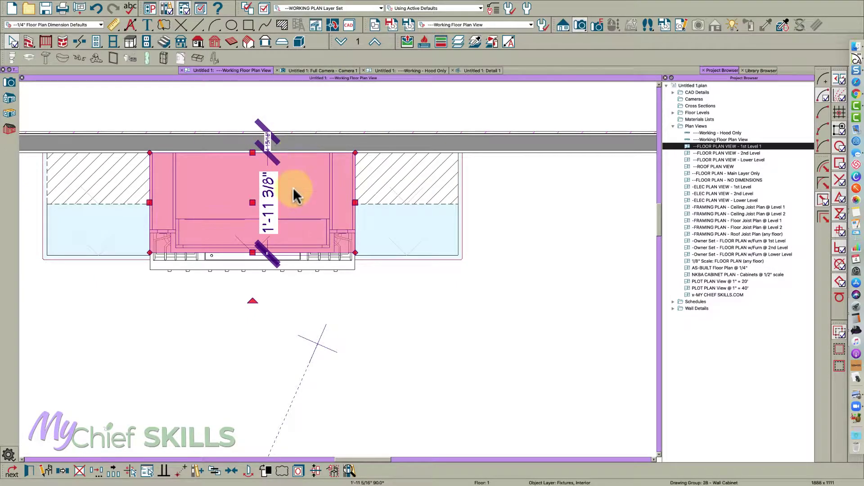
double_click(294, 191)
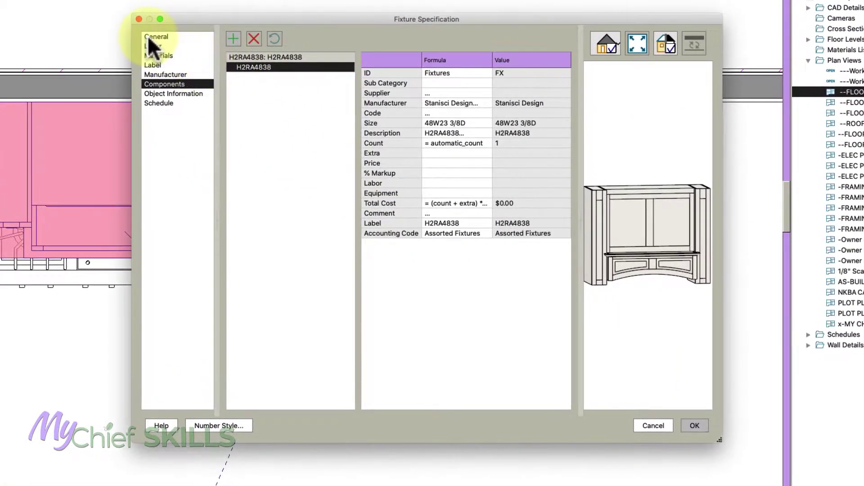
left_click(200, 73)
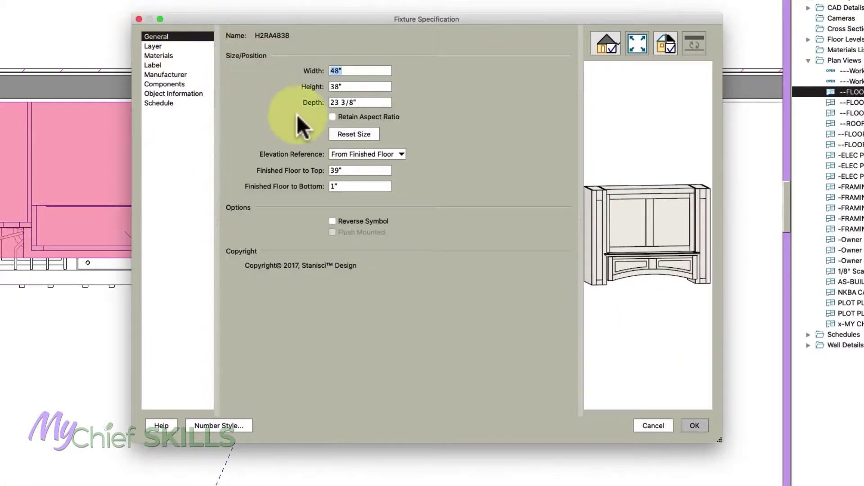
left_click(357, 170)
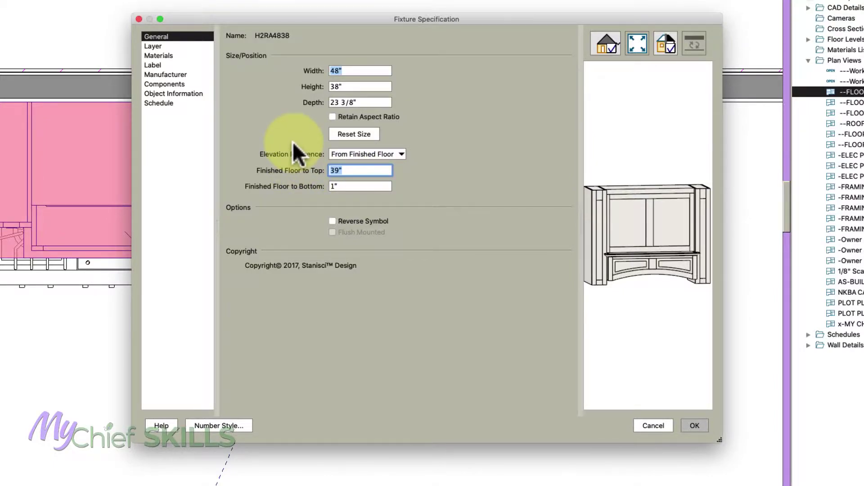
type("107.7")
key("Tab")
key("Return")
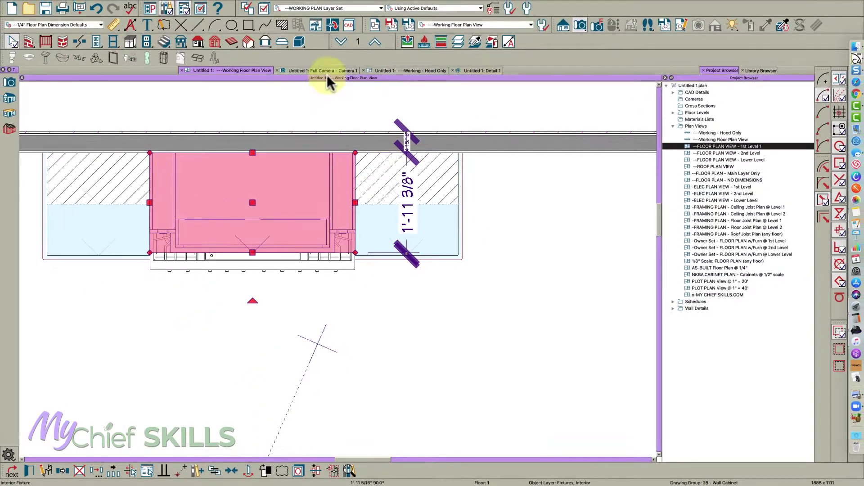
- Inspect the raised hood above the range in the Full Camera 3D view
left_click(325, 71)
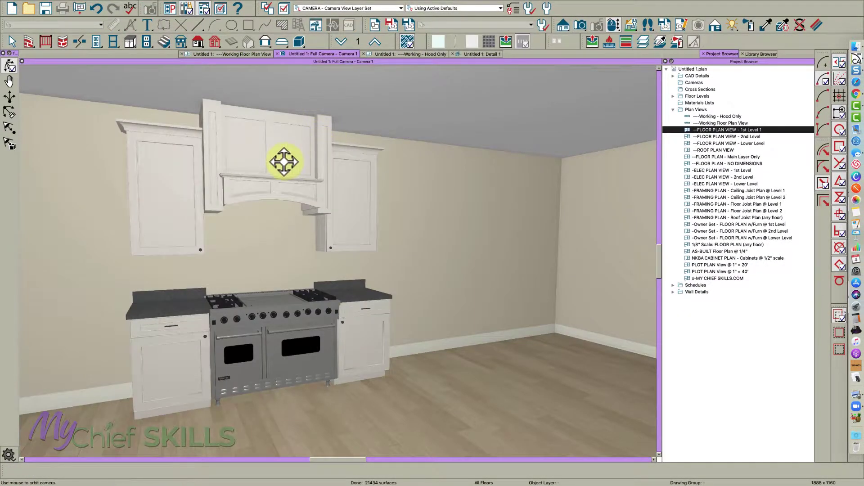
mouse_move(274, 160)
left_mouse_down()
mouse_move(262, 155)
mouse_move(283, 164)
mouse_move(279, 149)
mouse_move(276, 163)
mouse_move(257, 158)
mouse_move(264, 158)
left_mouse_up()
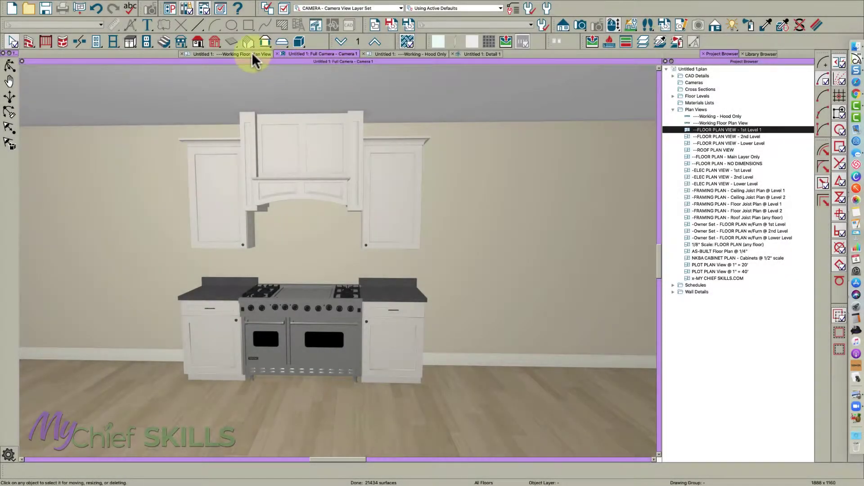
- Open the Working - Hood Only plan view from the floor plan
left_click(260, 55)
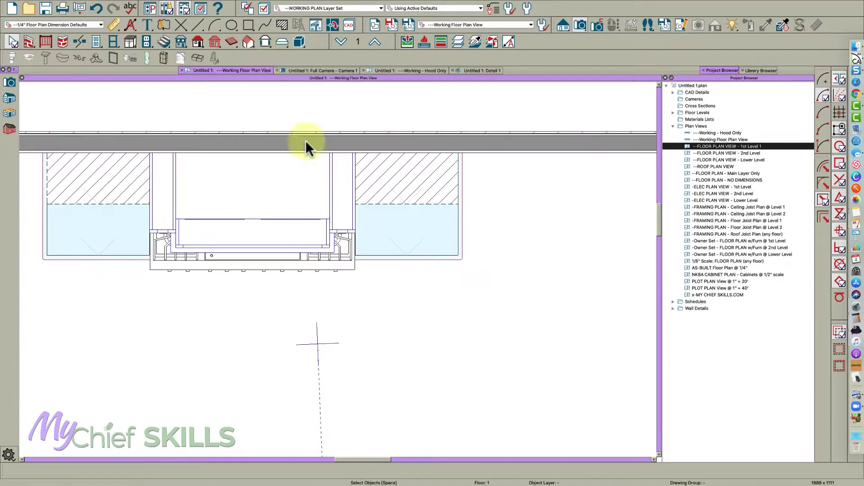
scroll(473, 293, "down", 3)
scroll(293, 250, "up", 2)
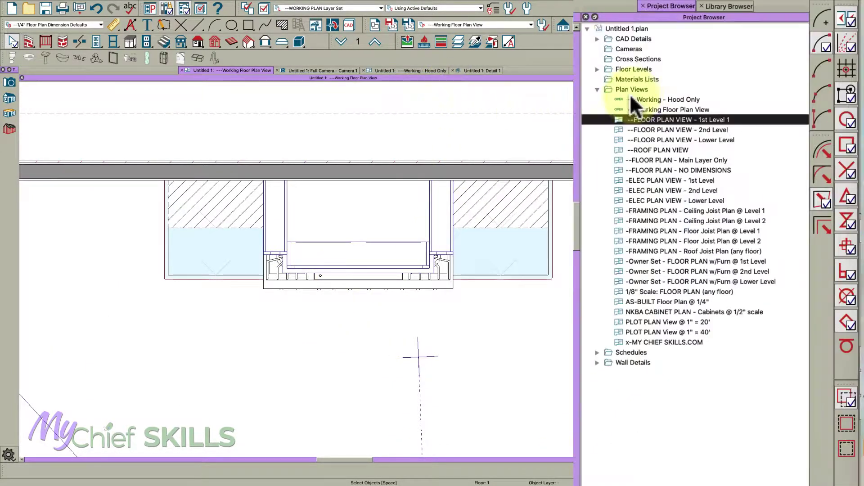
left_click(641, 100)
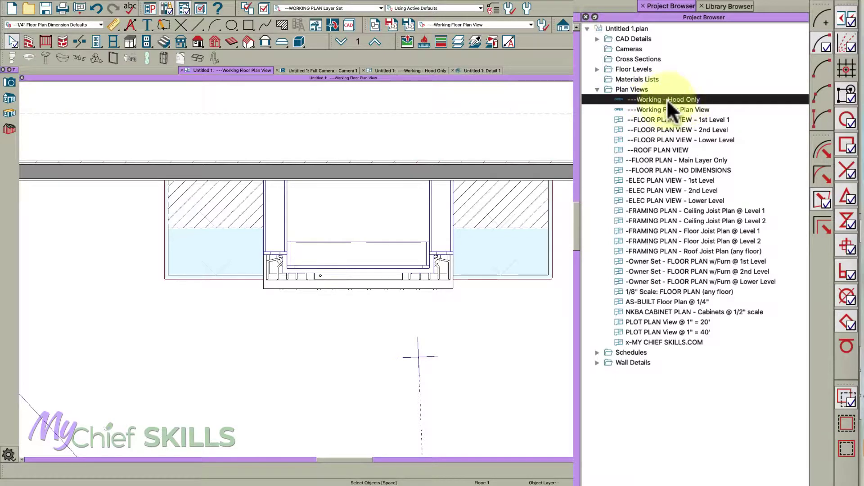
left_click(456, 24)
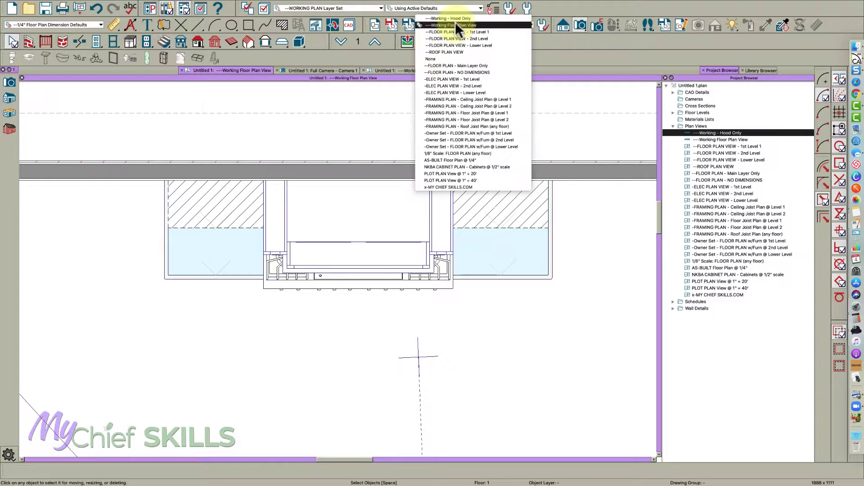
left_click(452, 18)
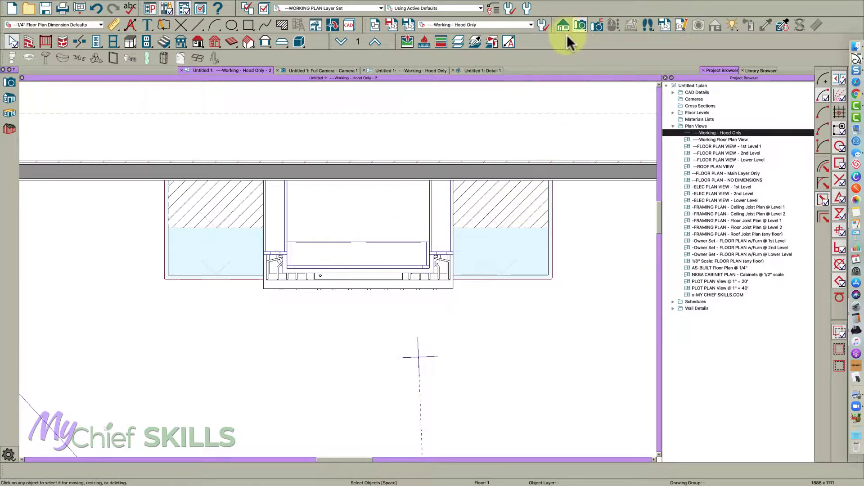
- Hide the base cabinets layer with Layer Hider so only the hood remains
left_click(457, 41)
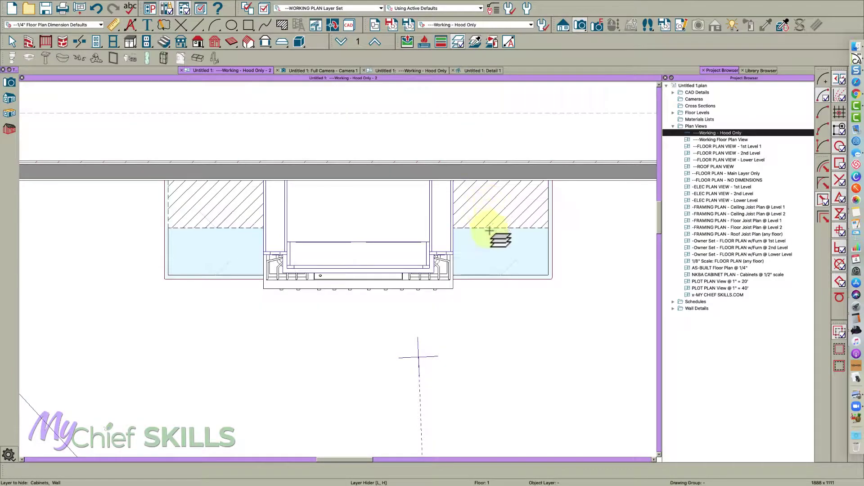
left_click(490, 259)
key("space")
key("l")
key("h")
key("space")
key("F5")
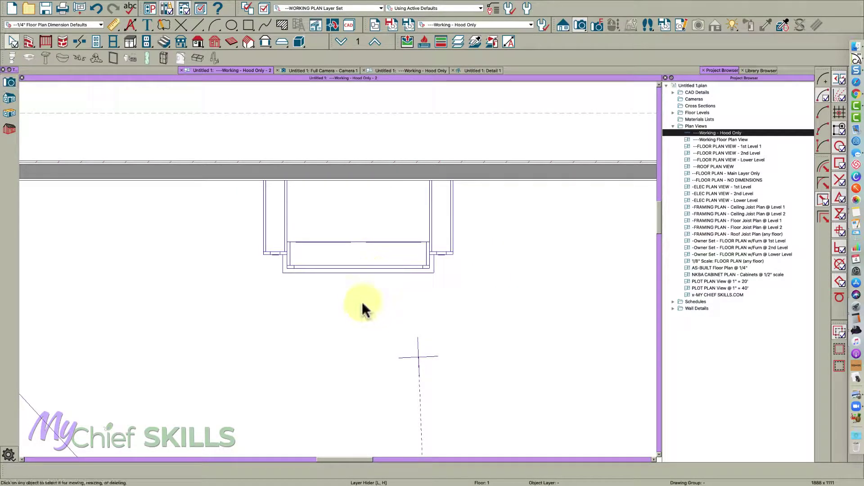
key("Escape")
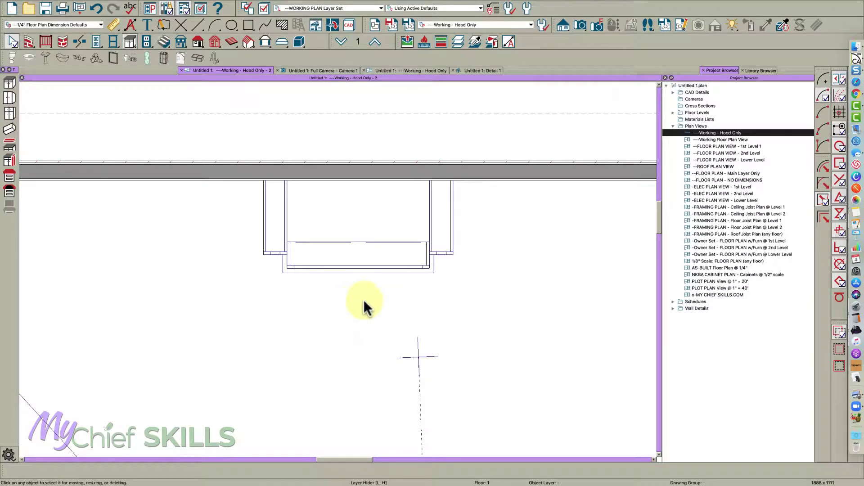
middle_click_drag(365, 306, 382, 293)
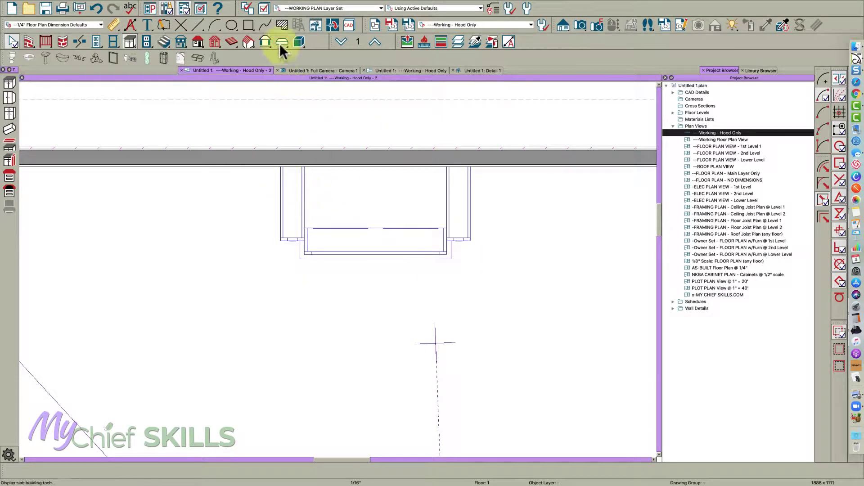
- Turn the hood-only view into a CAD detail
left_click(332, 26)
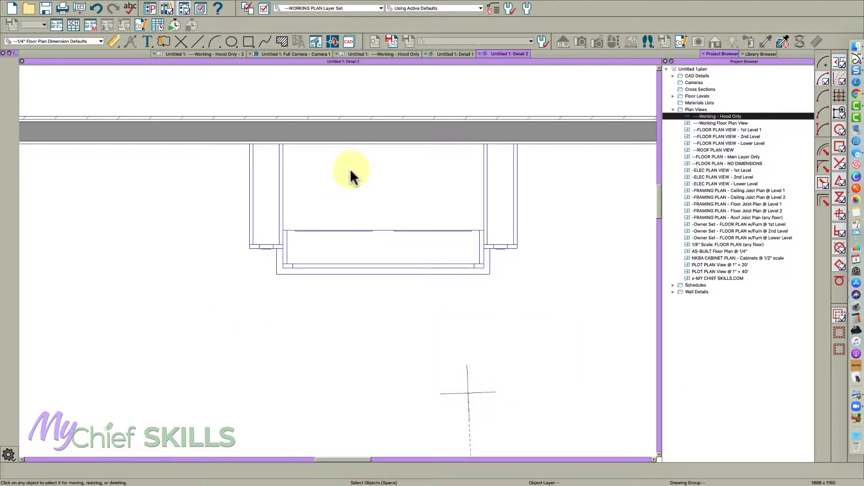
left_click(247, 41)
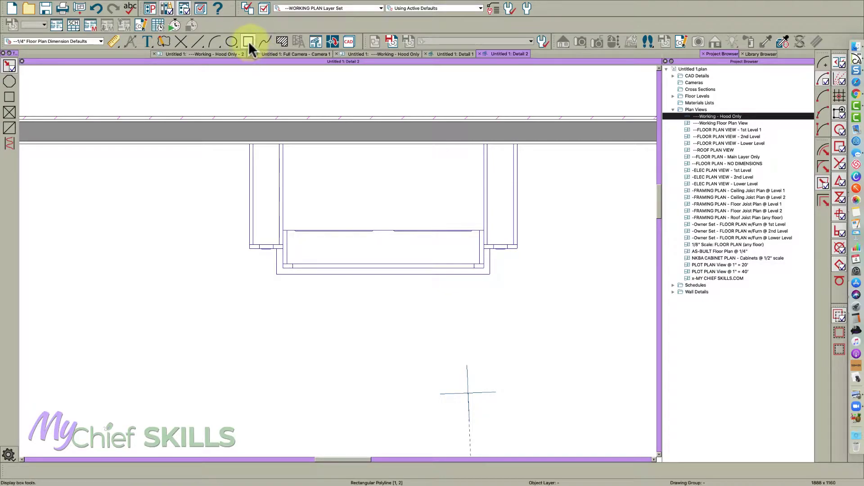
left_click_drag(246, 149, 312, 329)
key("Escape")
- Explode the hood's CAD block into separate lines
left_click(279, 232)
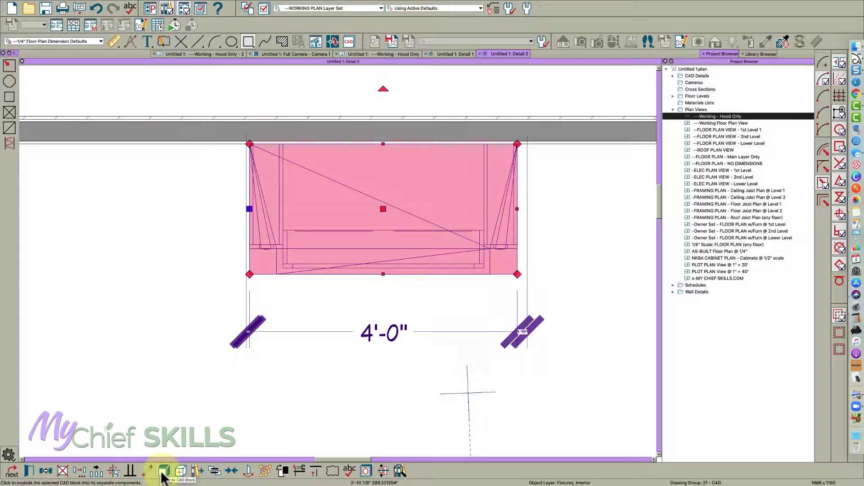
left_click(162, 471)
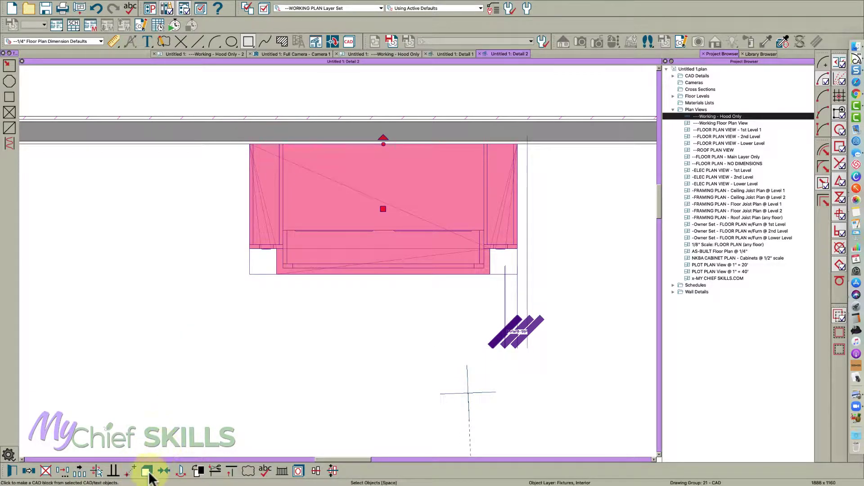
left_click(209, 378)
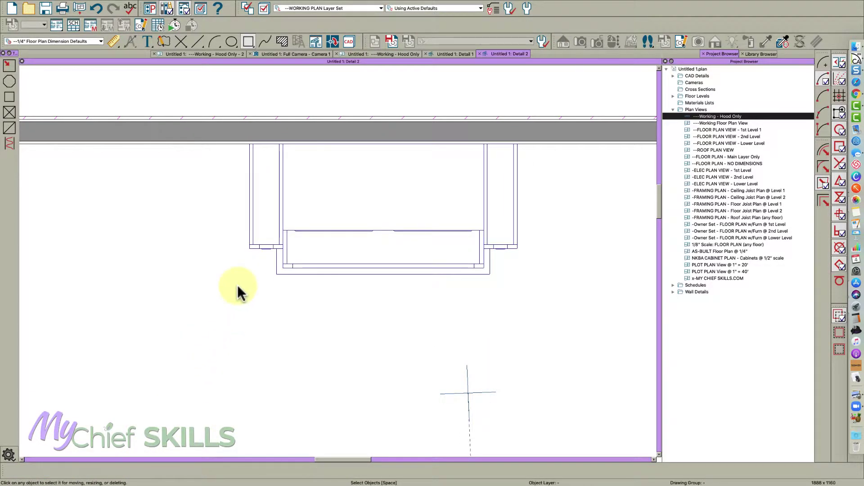
- Draw a rectangular polyline over the hood out from the wall
left_click(246, 42)
left_click_drag(246, 147, 517, 250)
scroll(463, 252, "up", 3)
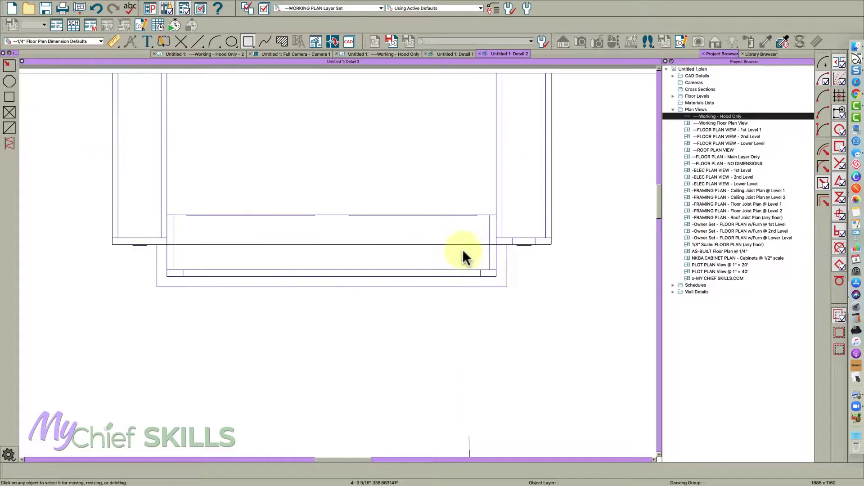
left_click(459, 243)
key("Escape")
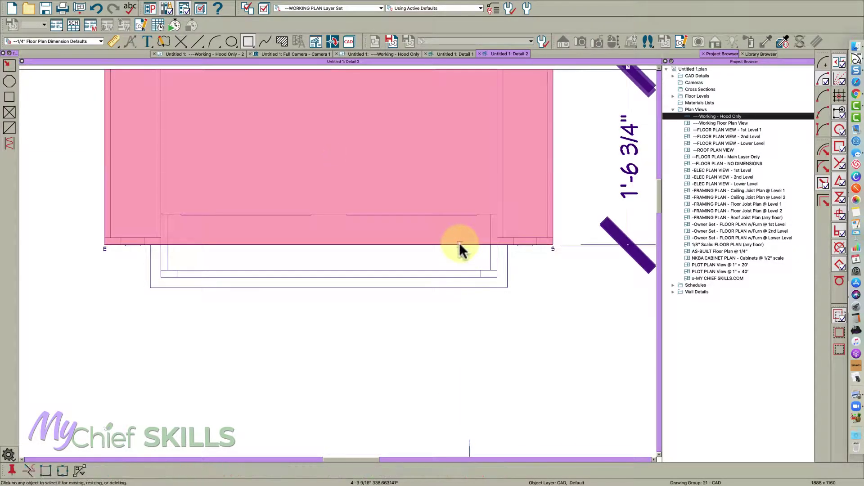
- Resize the outline to a 3'-0" opening between 6" sides and copy it
left_click(208, 244)
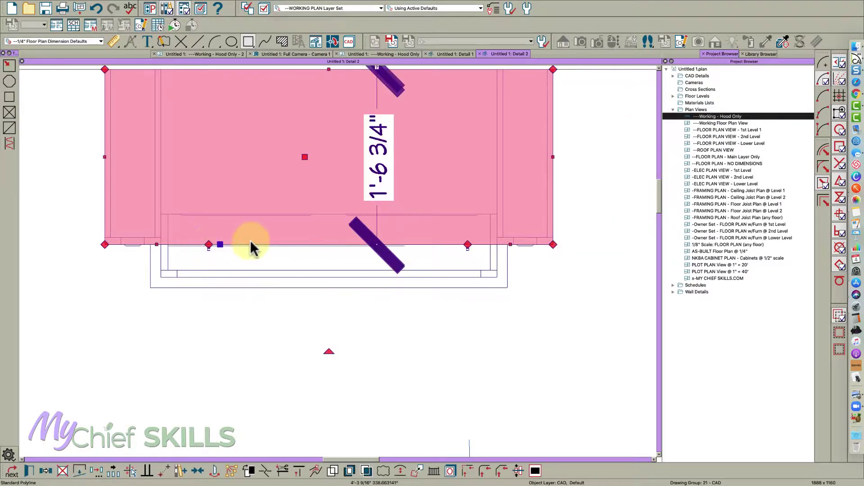
left_click_drag(218, 245, 161, 226)
left_click_drag(463, 227, 495, 230)
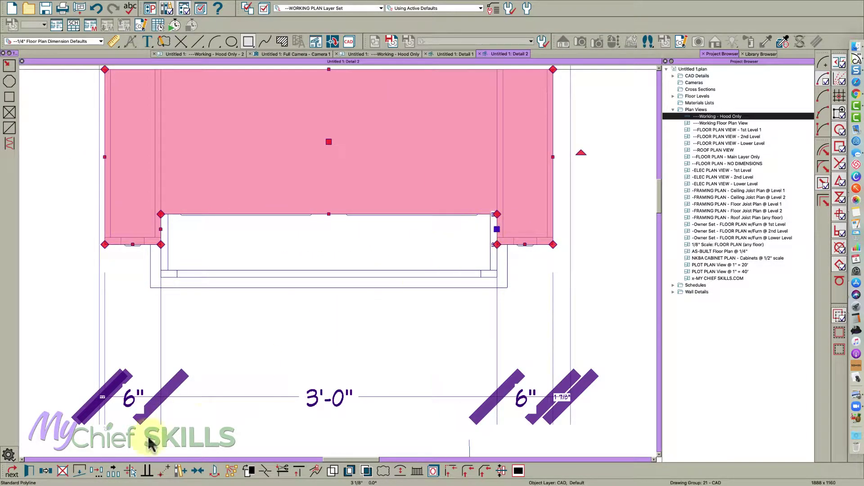
left_click(51, 470)
left_click(46, 469)
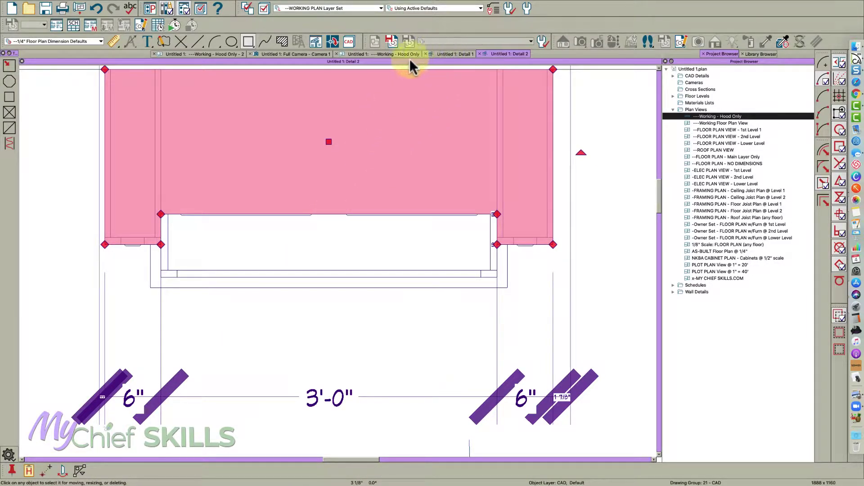
- Paste the copied outline in its original position in the Working - Hood Only plan
left_click(396, 53)
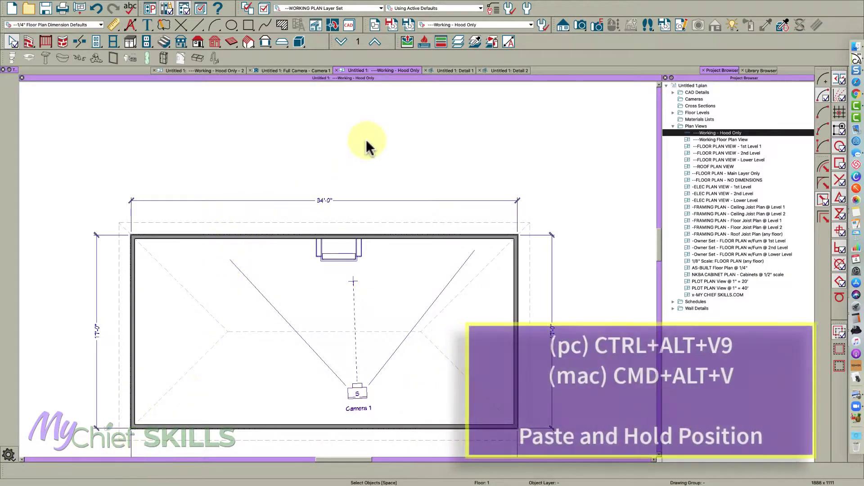
scroll(369, 243, "up", 1)
scroll(354, 253, "up", 2)
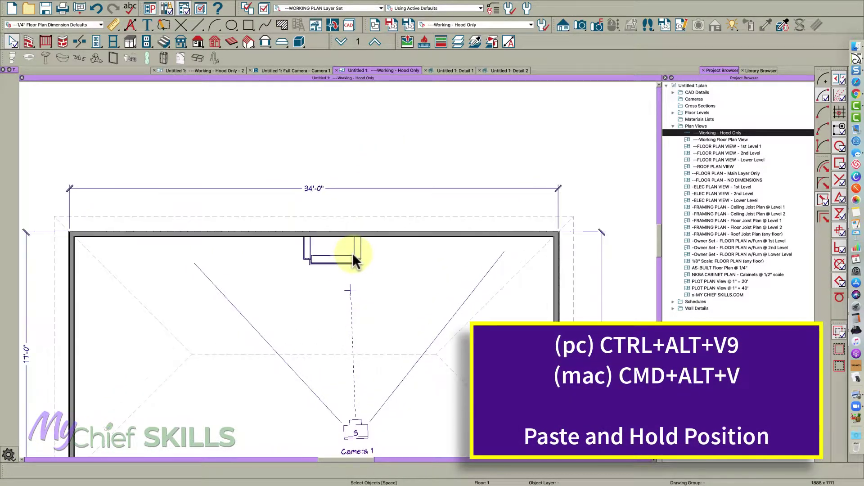
key("super+alt+v")
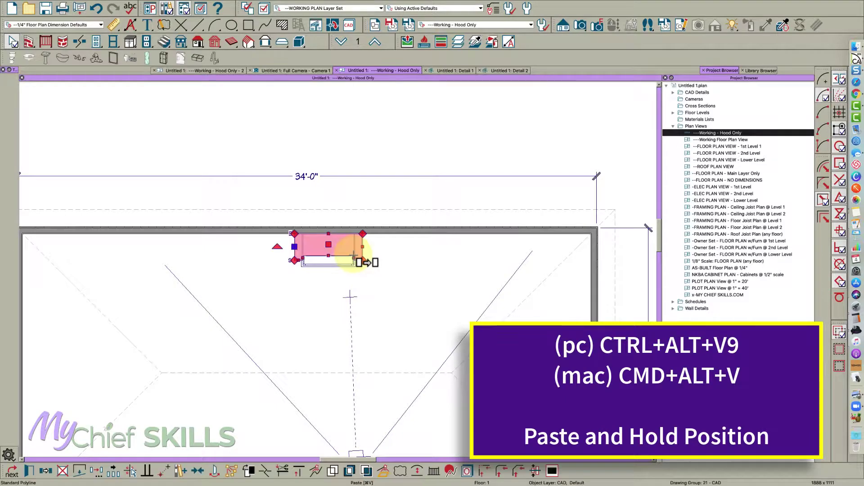
scroll(315, 265, "up", 2)
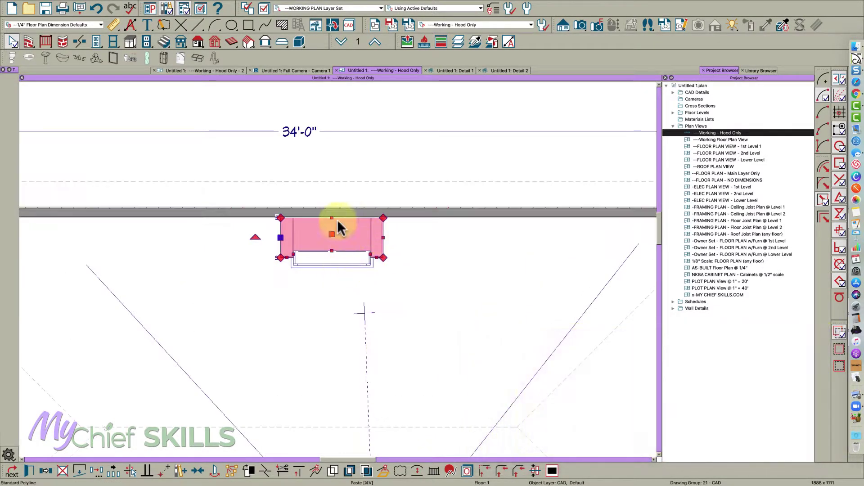
- In Convert Polyline, choose Molding Polyline with a specified layer
left_click(383, 471)
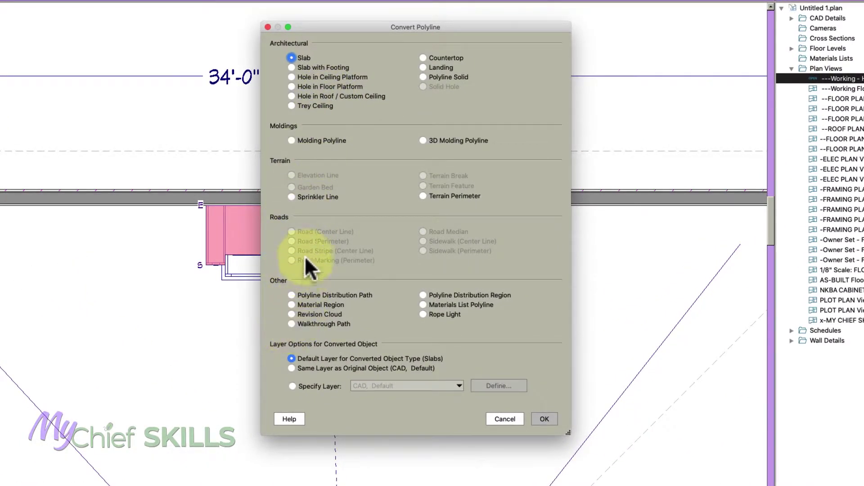
left_click(291, 141)
left_click(303, 386)
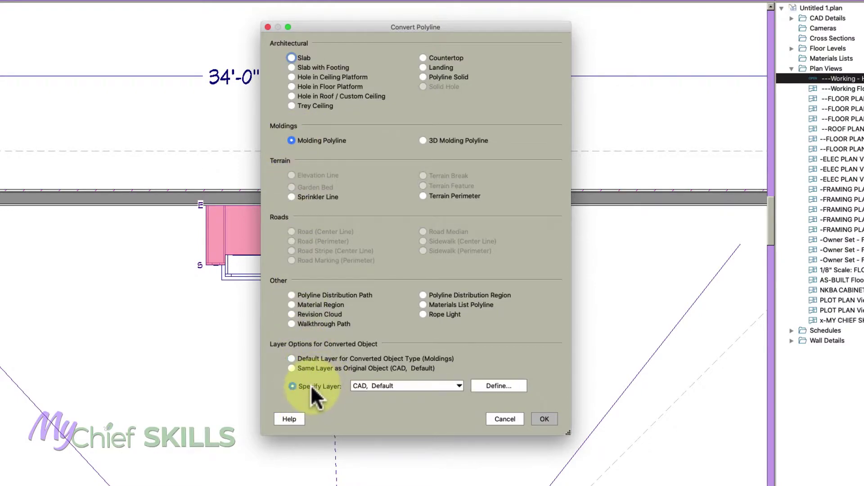
left_click(382, 387)
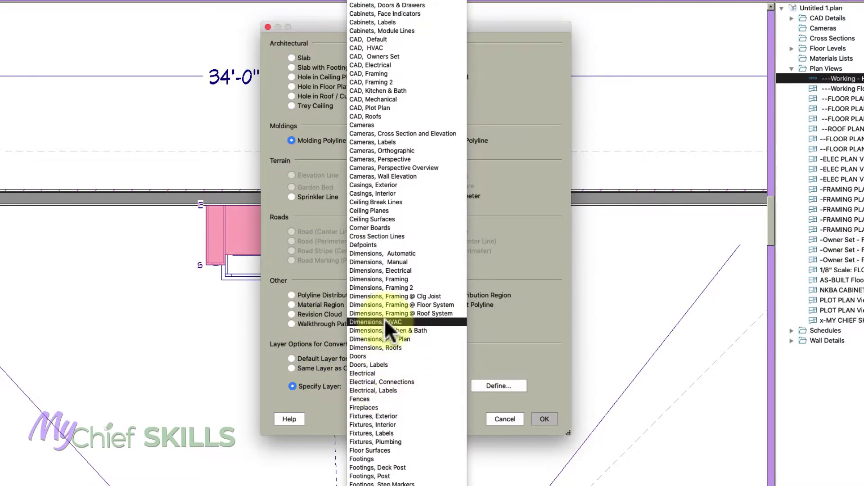
scroll(390, 412, "down", 10)
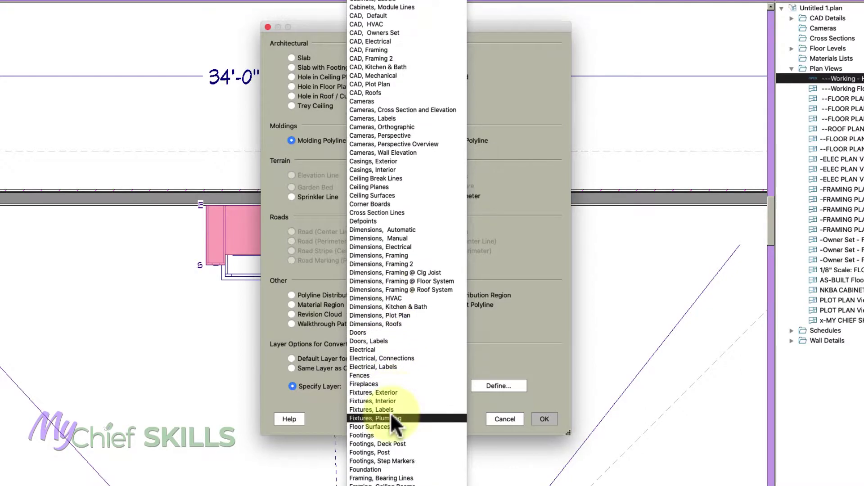
scroll(384, 442, "down", 5)
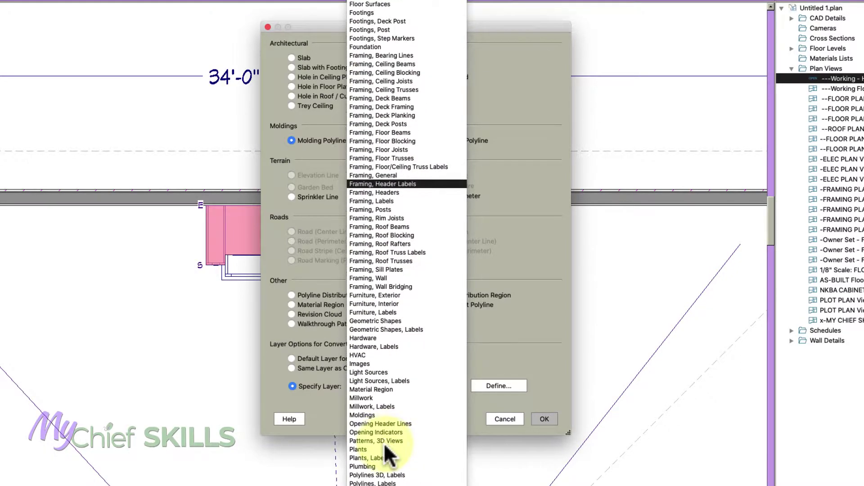
- Put the molding on the Moldings layer and add the CA-16 crown profile
left_click(371, 409)
left_click(544, 418)
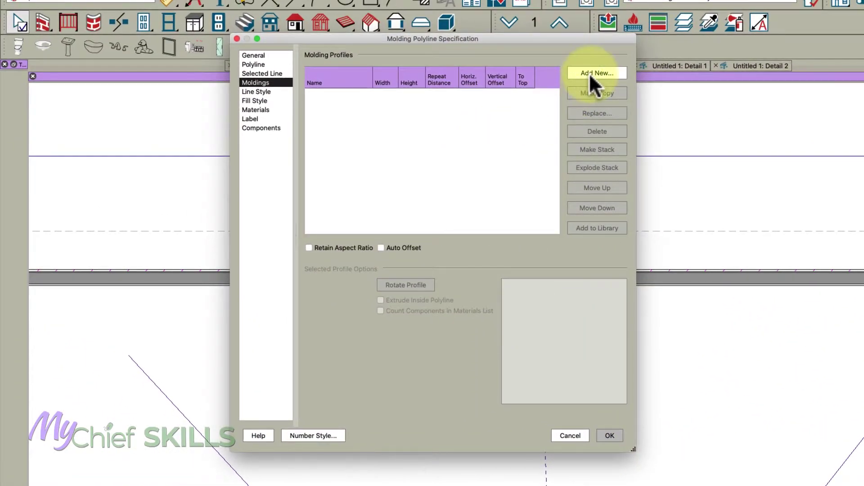
left_click(589, 73)
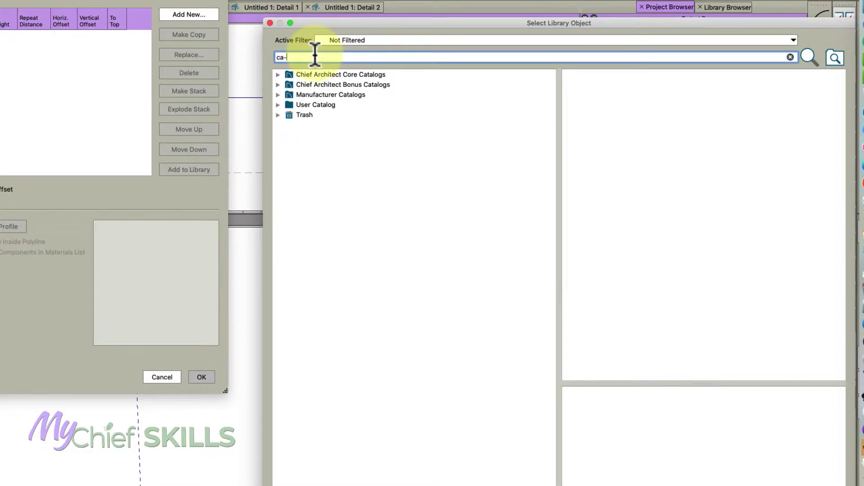
key("Return")
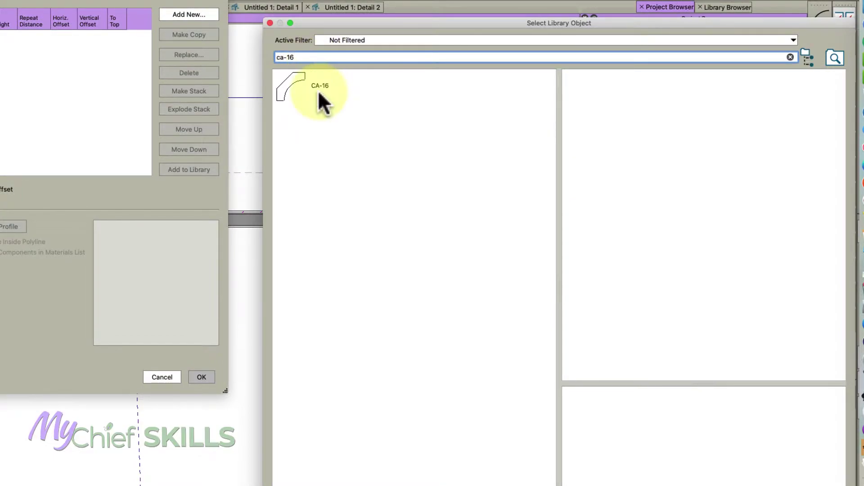
left_click(290, 87)
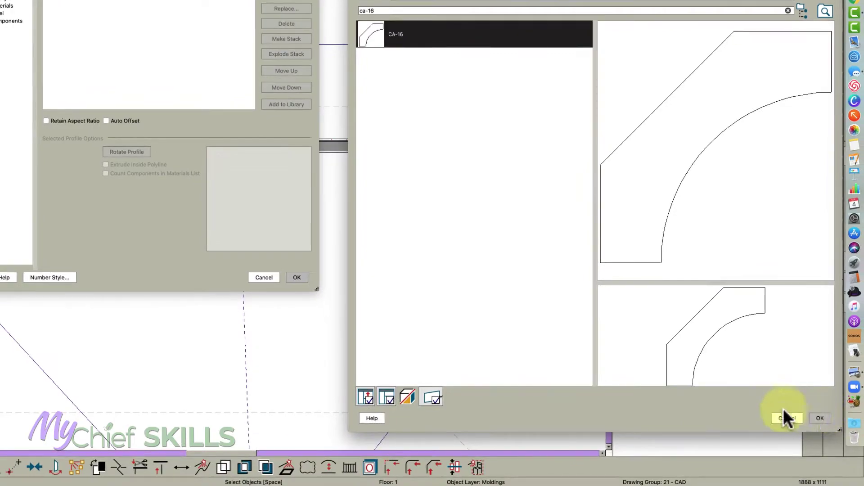
left_click(817, 417)
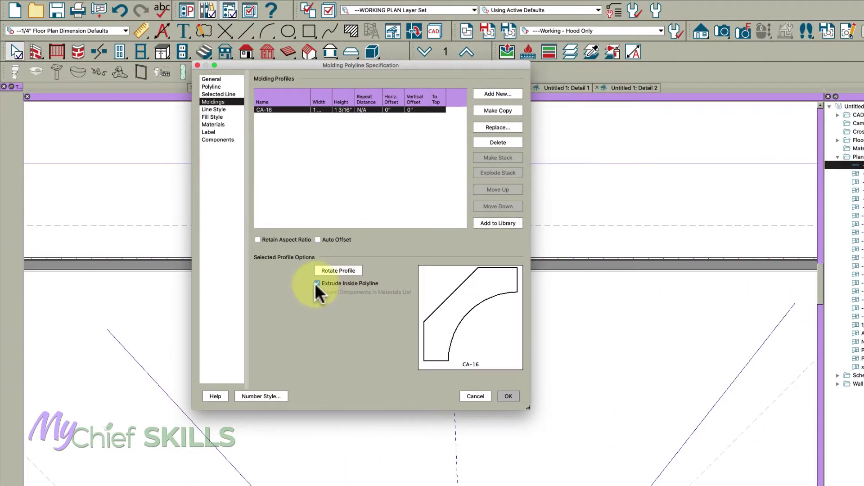
- Turn off Extrude Inside Polyline, size the profile 3" x 3", and offset it to top at 107.75"
left_click(317, 283)
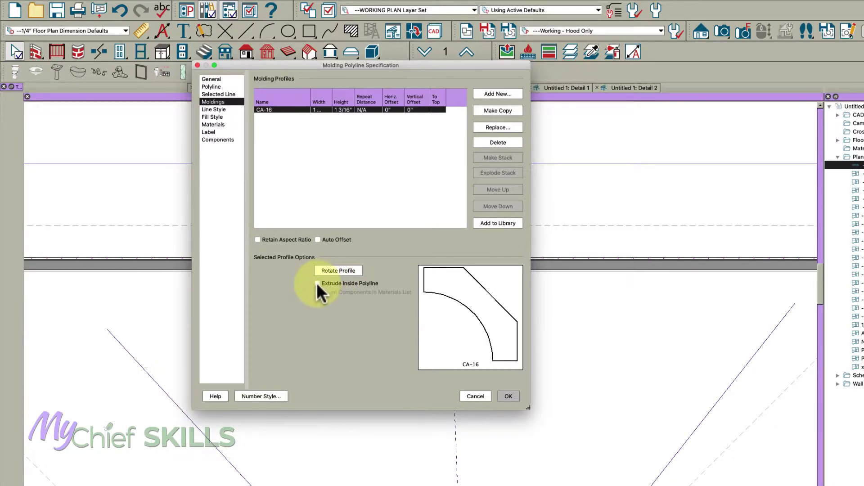
left_click(317, 110)
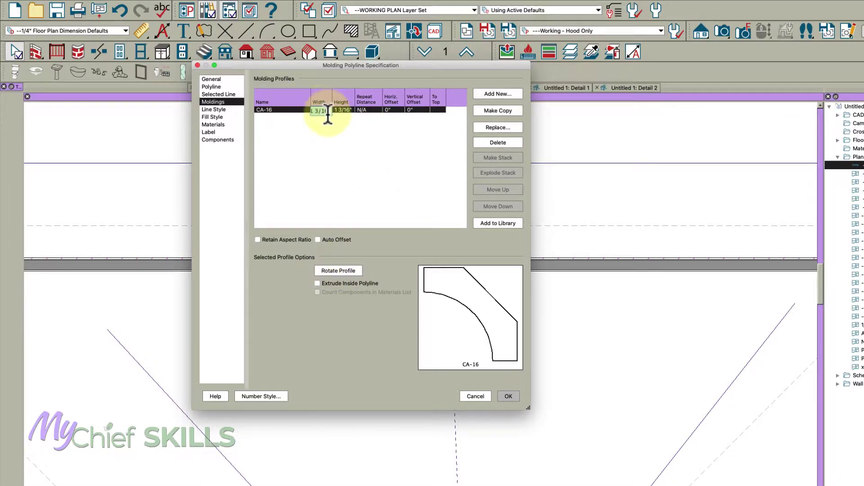
type("3")
key("Tab")
type("3")
key("Return")
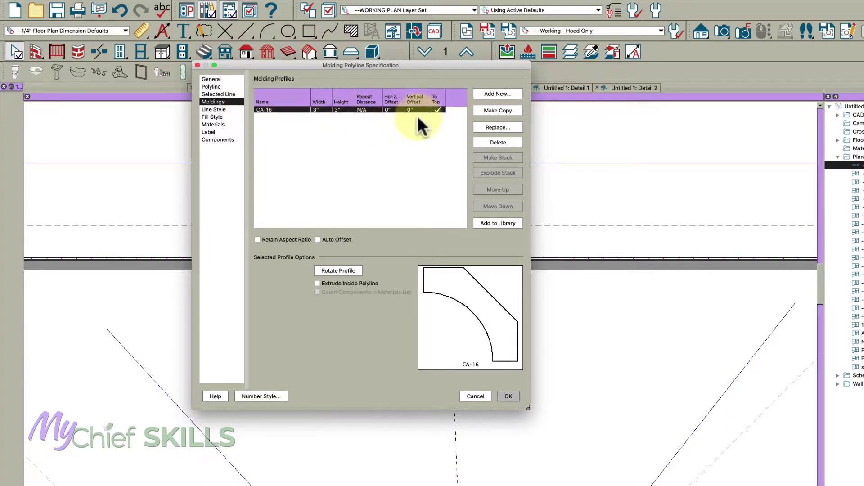
type("107 ...")
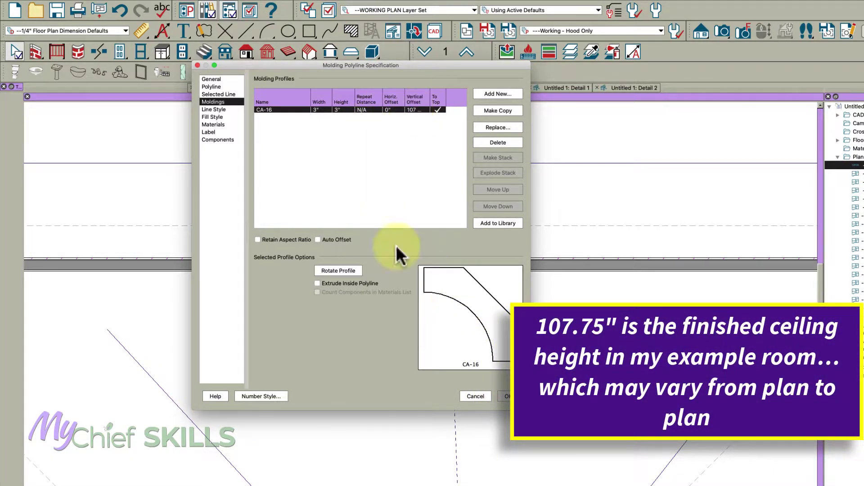
left_click(202, 77)
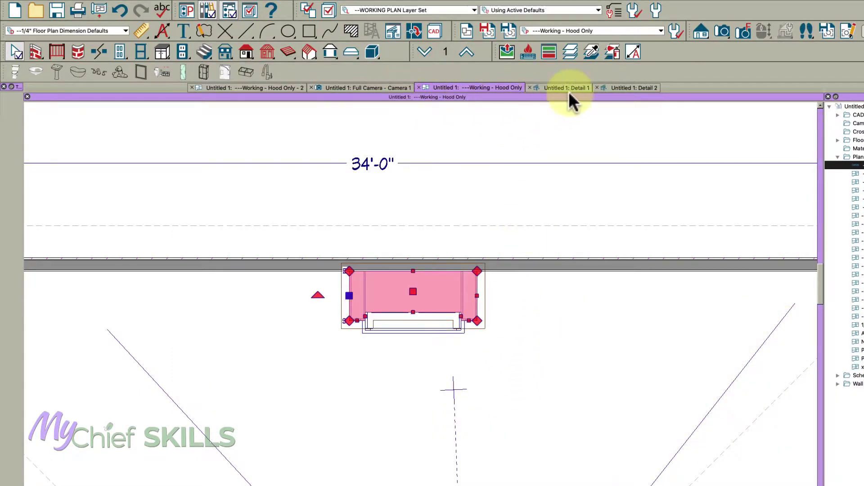
- From the Full Camera view, enter the crown molding polyline's height (.1) so it caps the hood
left_click(361, 88)
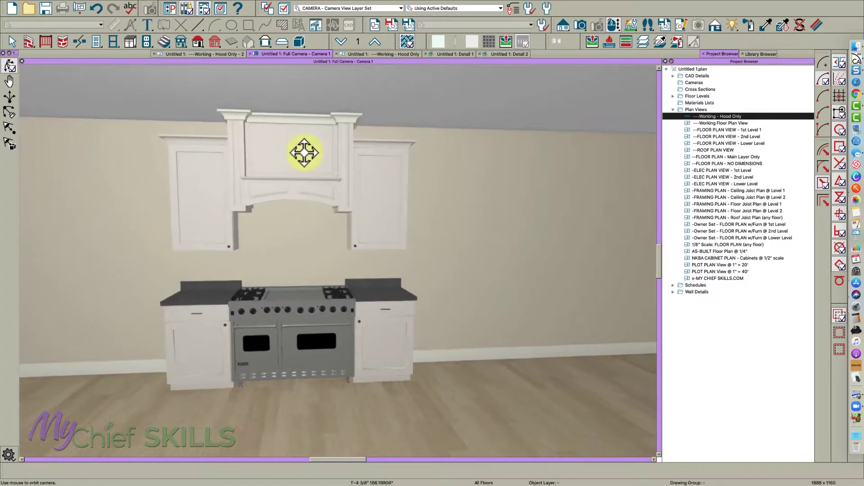
left_click_drag(304, 153, 304, 247)
middle_click_drag(305, 247, 245, 229)
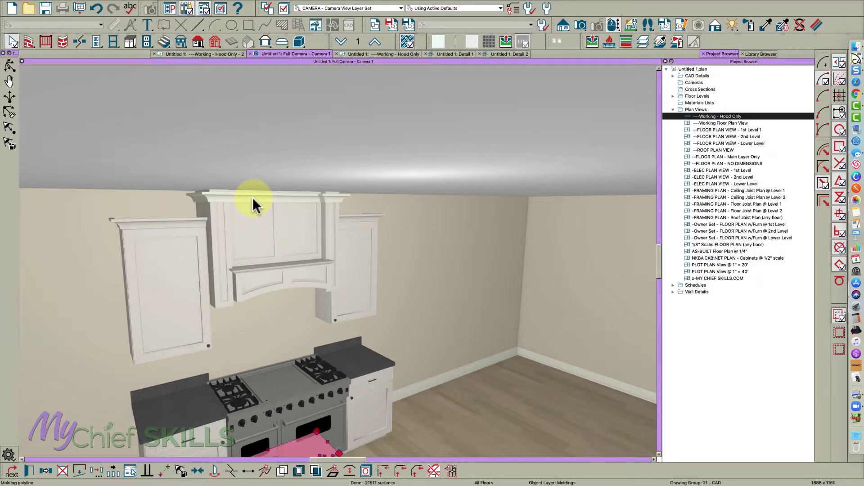
double_click(252, 197)
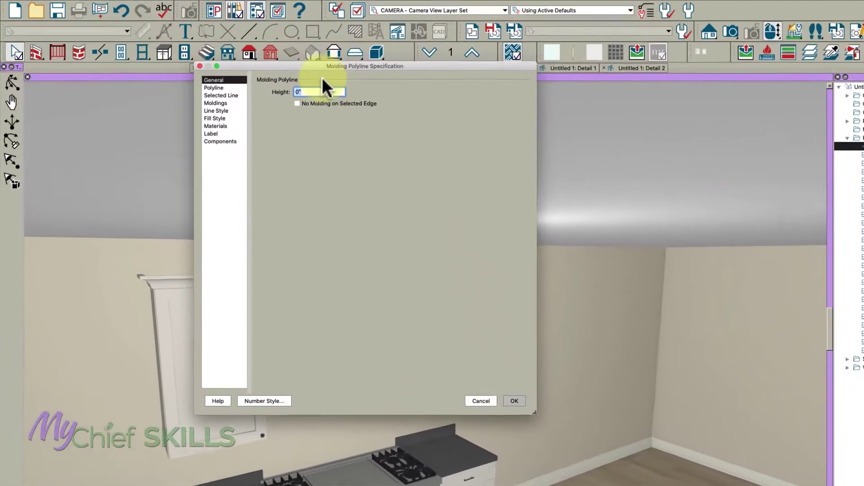
type(".1")
key("Return")
- Orbit and zoom in to inspect the CA-16 crown wrapping the top of the hood
key("o")
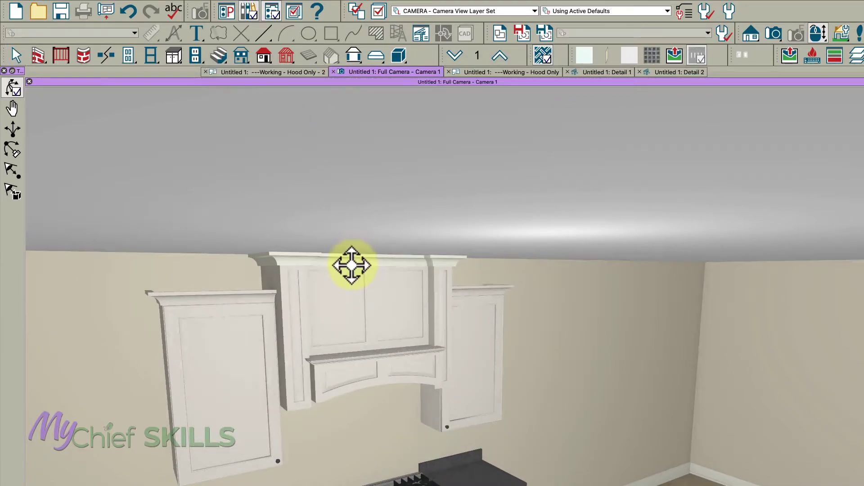
left_click_drag(352, 264, 354, 267)
scroll(331, 259, "up", 4)
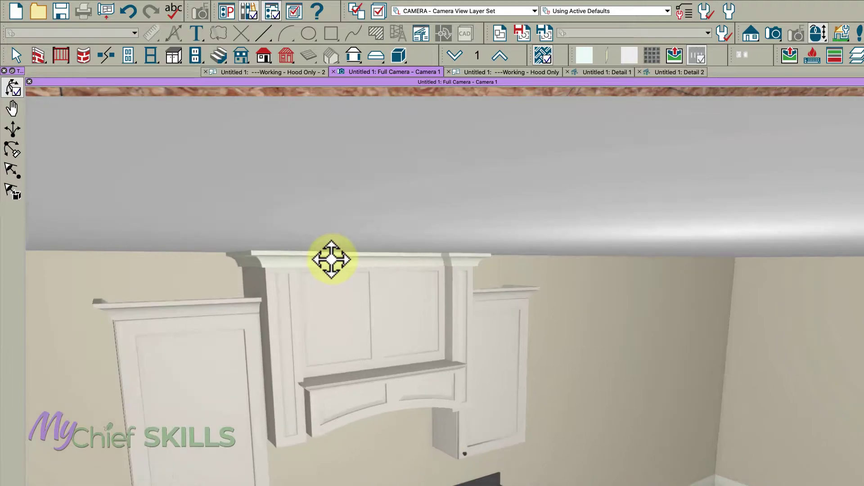
key("Escape")
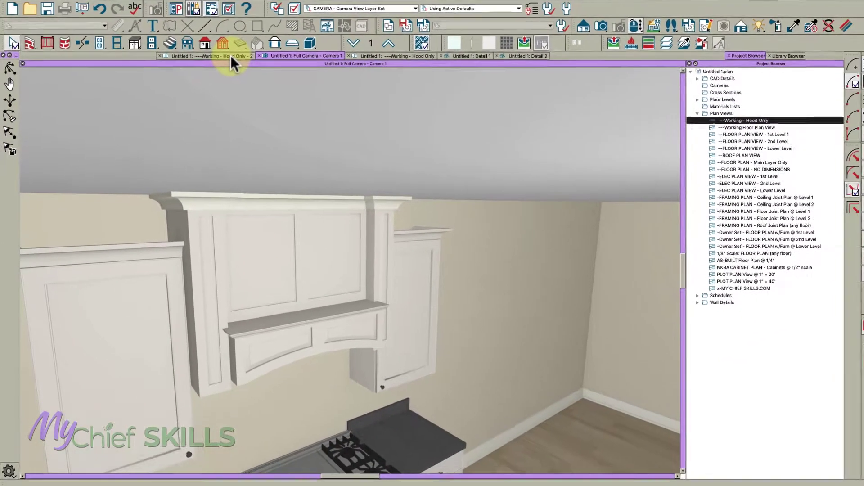
- Cut a backclipped cross section across the hood in the Hood Only plan and zoom in on the crown
left_click(295, 72)
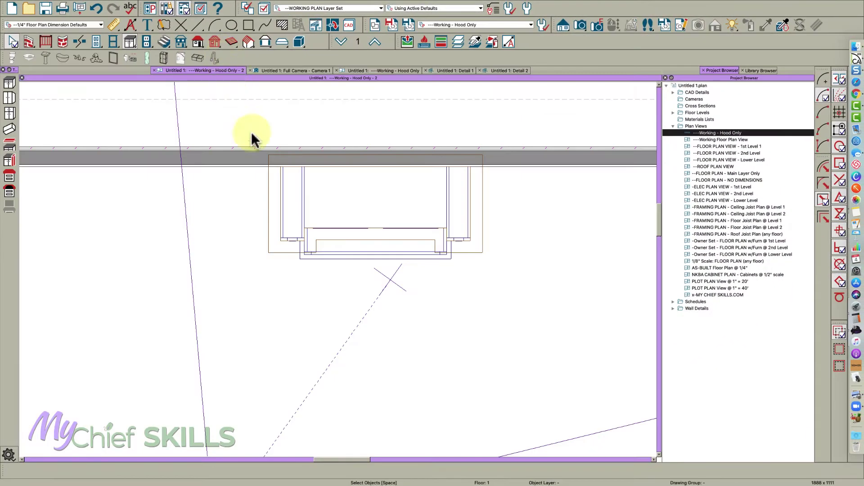
key("s")
key("b")
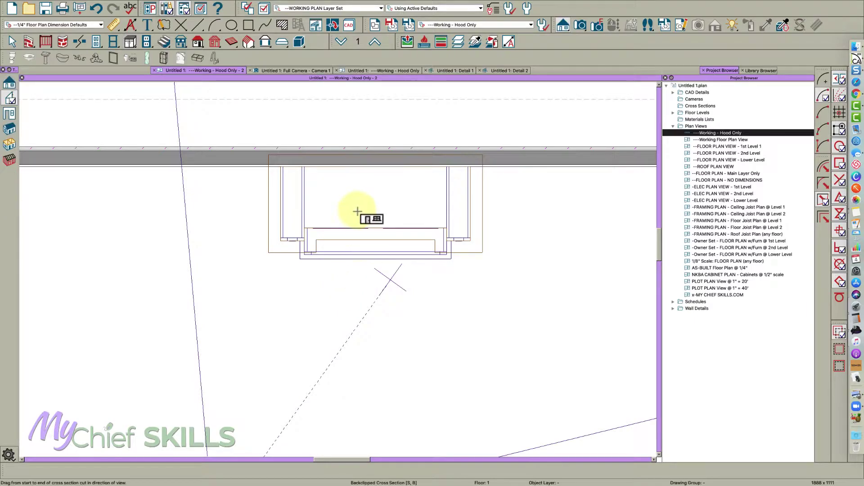
left_click_drag(354, 209, 407, 211)
scroll(232, 180, "up", 3)
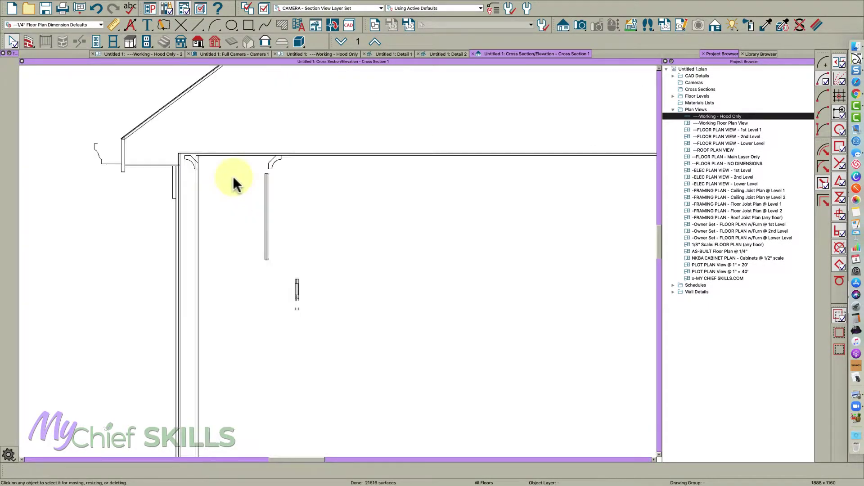
scroll(243, 177, "up", 3)
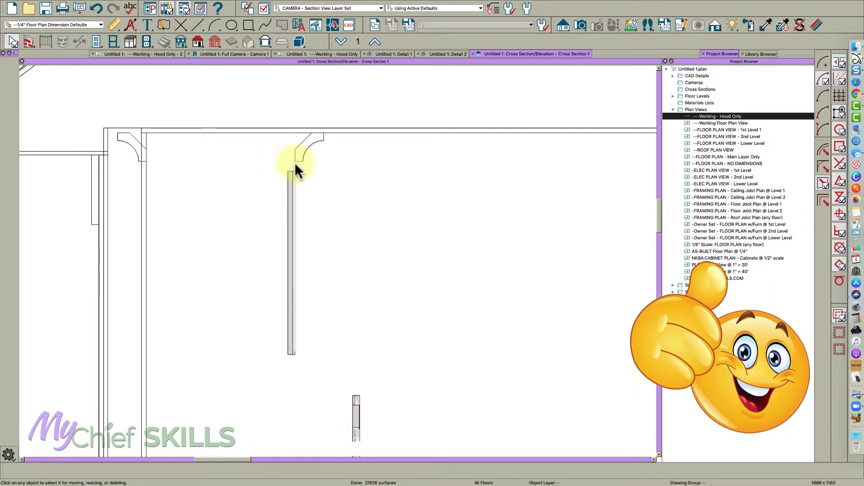
scroll(320, 133, "up", 1)
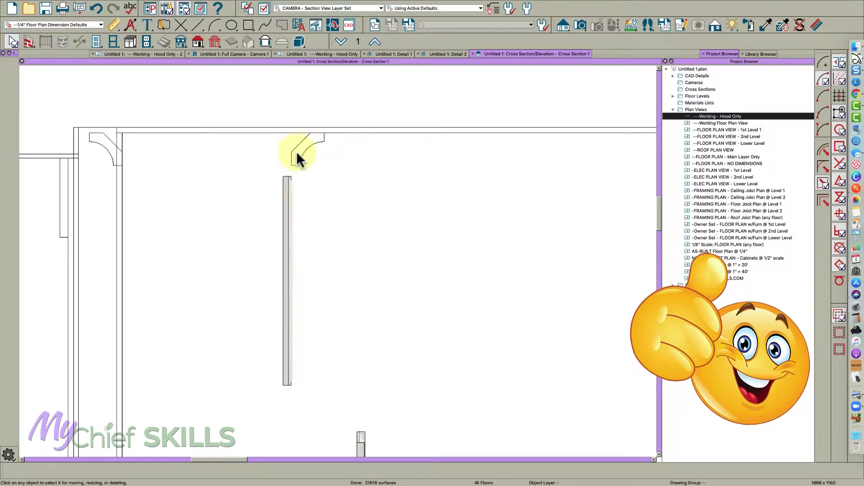
- Turn off the crown molding on the hood's wall-side edge, then check it in the Full Camera view
key("super+w")
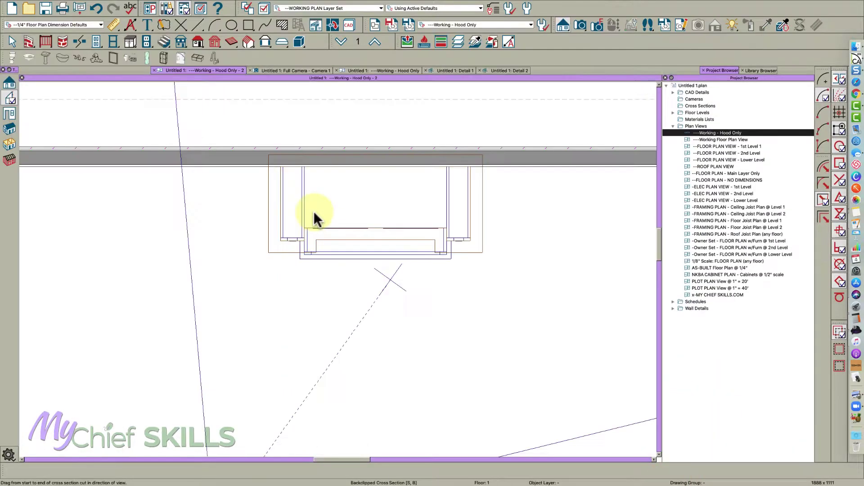
key("space")
scroll(307, 245, "up", 2)
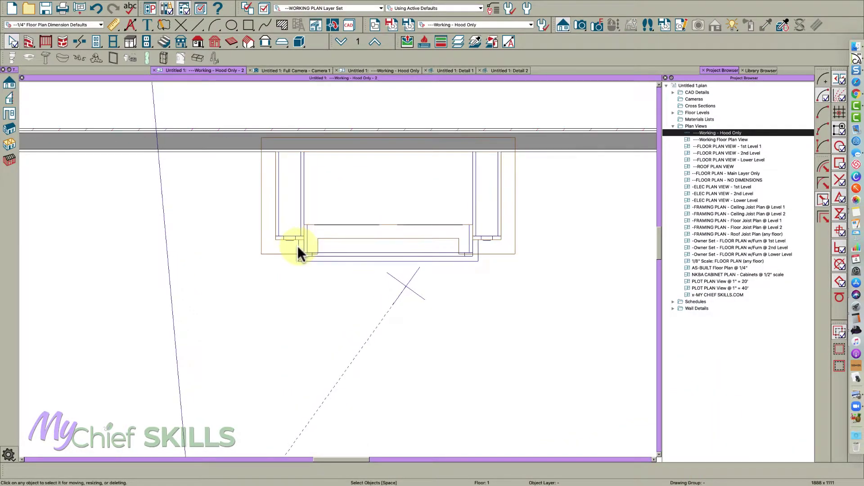
left_click(319, 153)
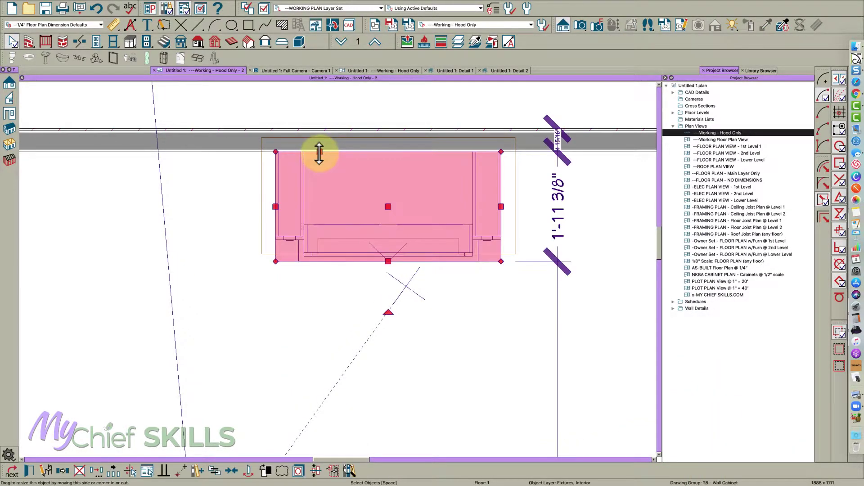
left_click(318, 161)
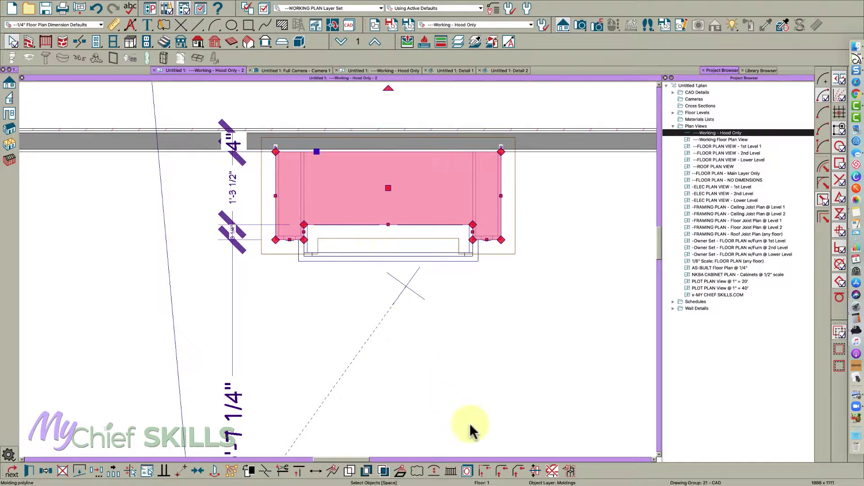
left_click(552, 471)
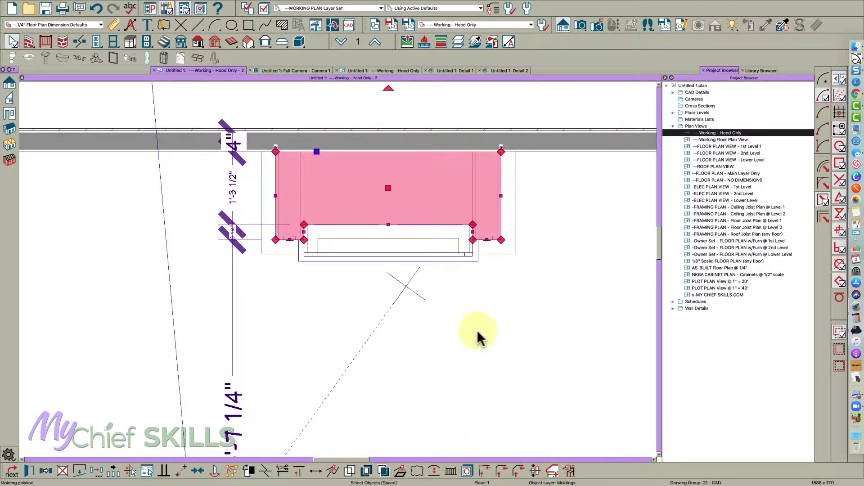
left_click(318, 71)
left_click_drag(265, 237, 255, 219)
- Orbit around the hood to review its Dove White crown, cancelling the material painter
key("space")
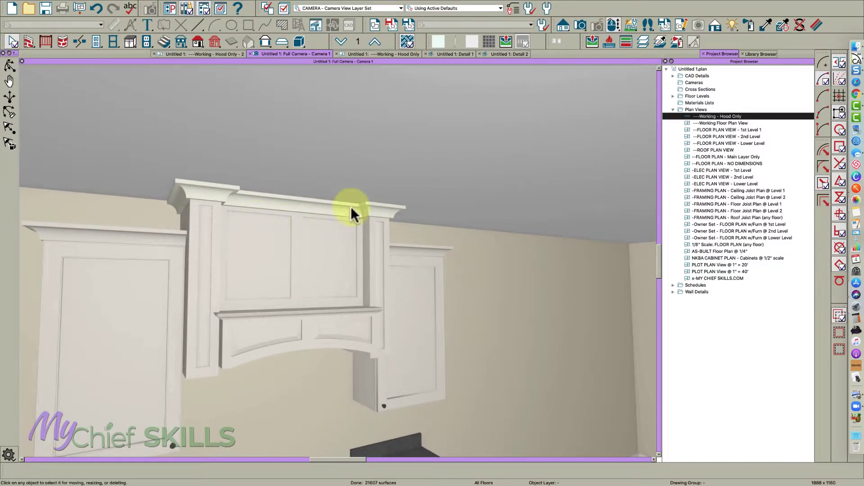
left_click(765, 25)
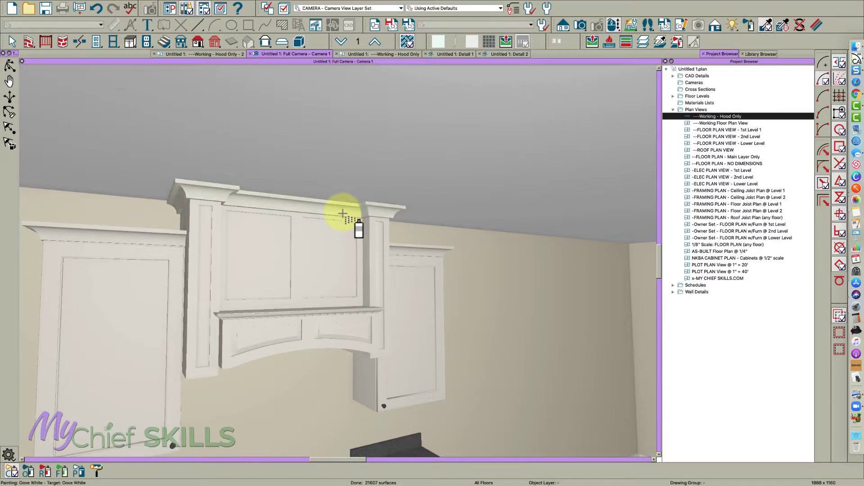
key("space")
middle_click_drag(321, 288, 284, 311)
key("space")
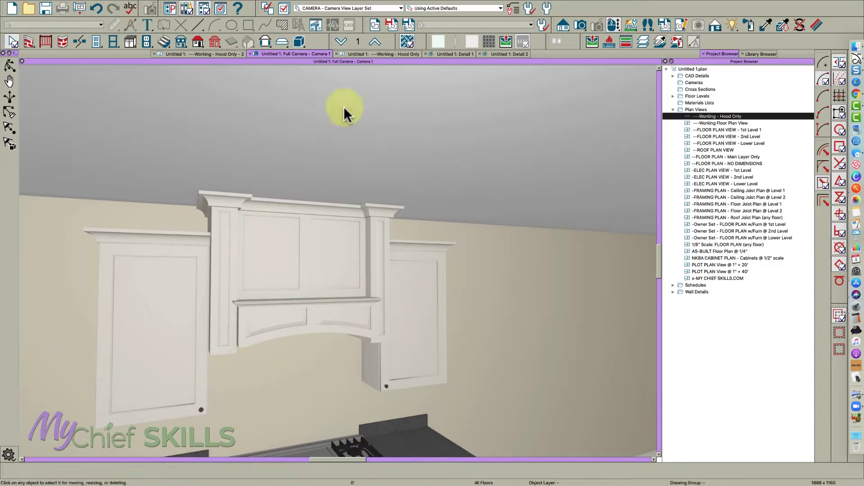
- Copy the hood's molding polyline and paste it in place in the Hood Only plan
left_click(225, 55)
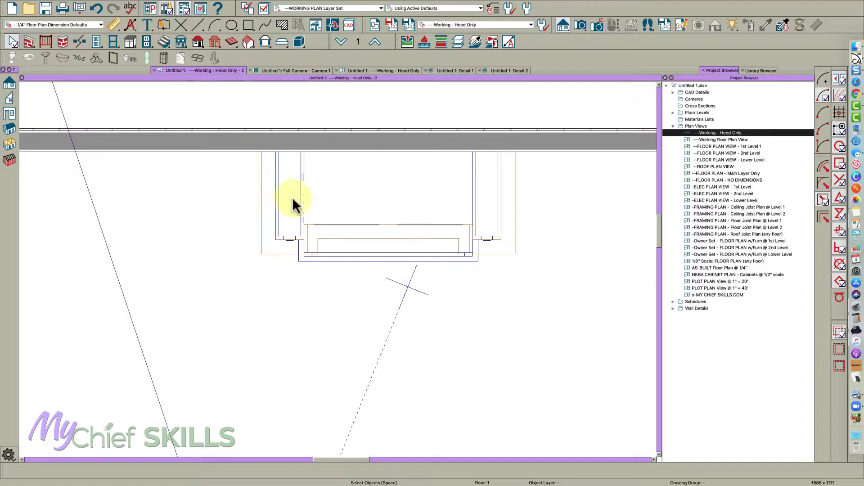
left_click(276, 197)
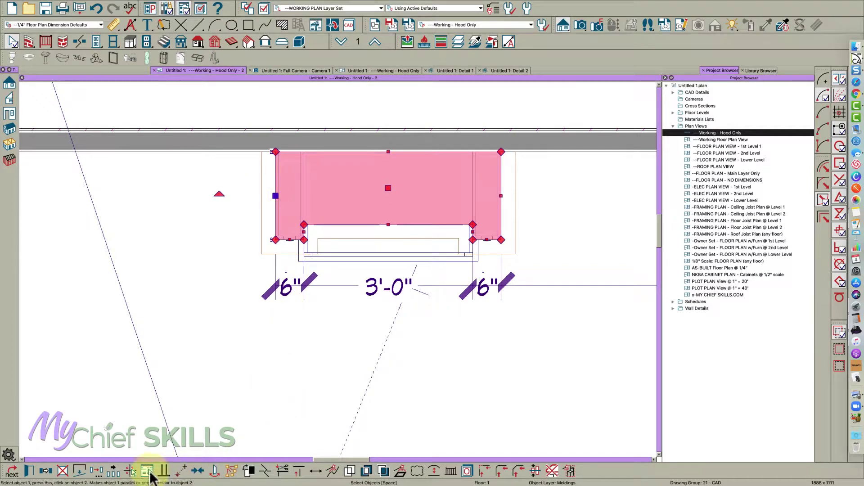
left_click(45, 474)
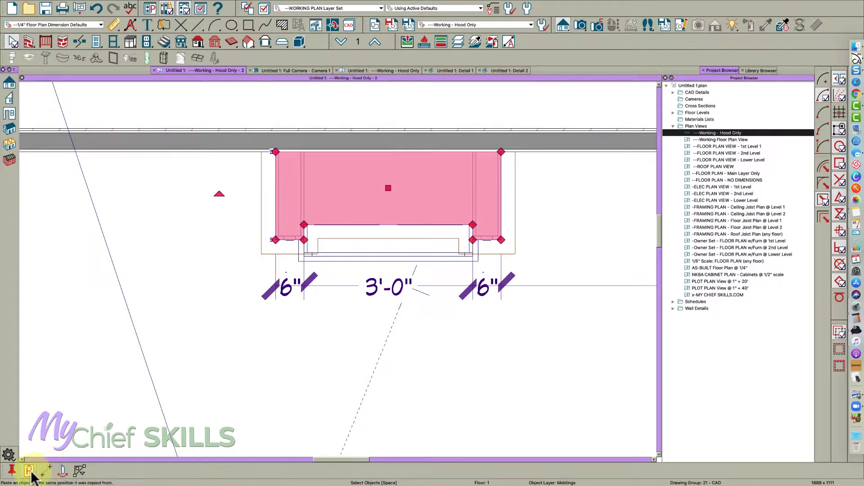
left_click(30, 470)
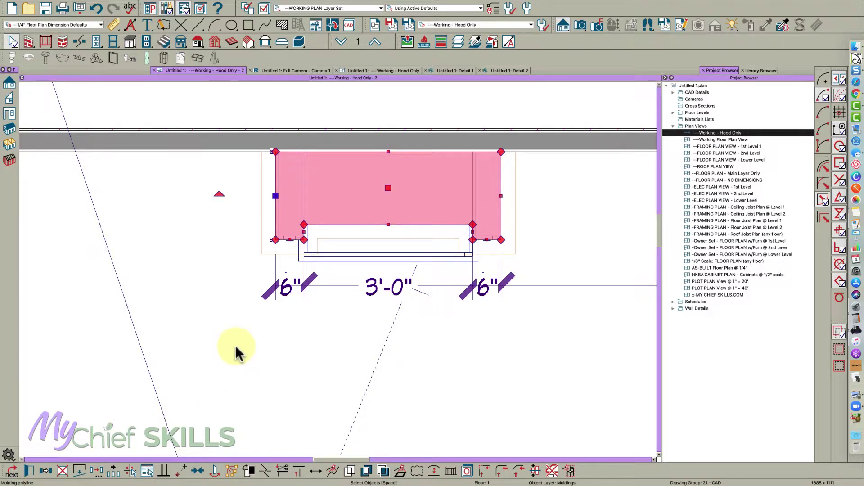
- Move the pasted copy down with a Z Delta of -38" in Transform/Replicate
key("super+t")
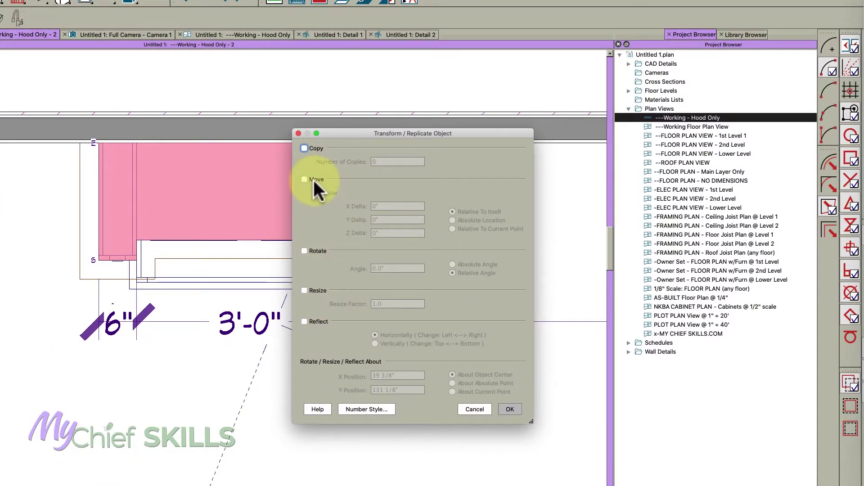
left_click(314, 180)
left_click(388, 232)
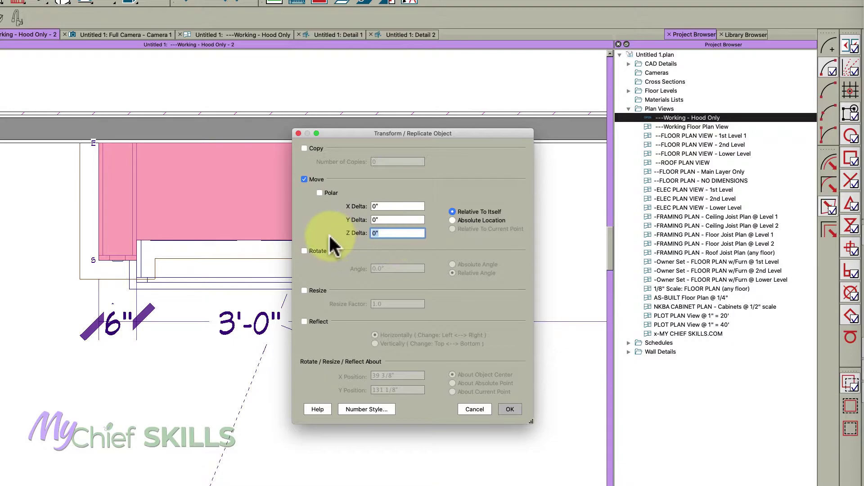
type("-38")
key("Tab")
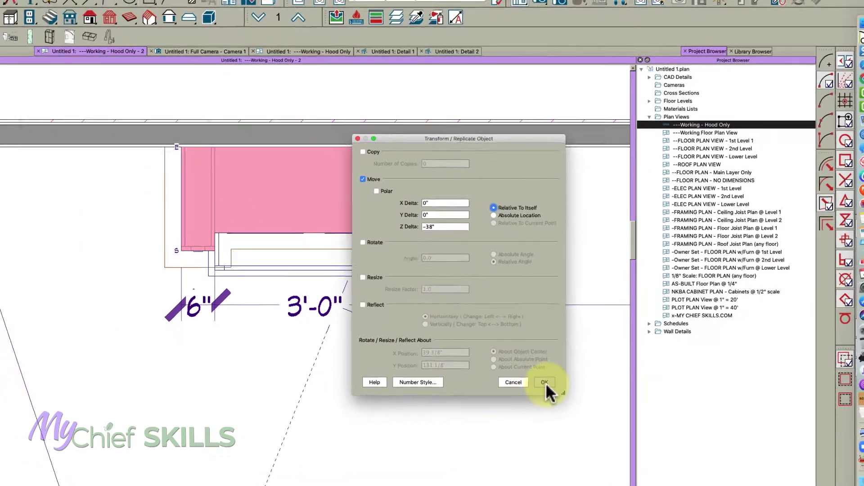
left_click(510, 409)
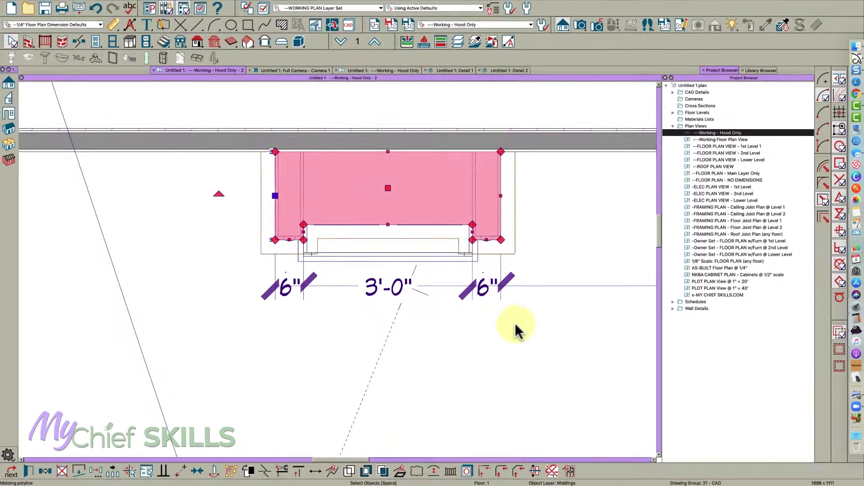
- Browse the copy's profile library to Manufacturer Catalogs > Diamond > Moulding > Light Rails
double_click(447, 263)
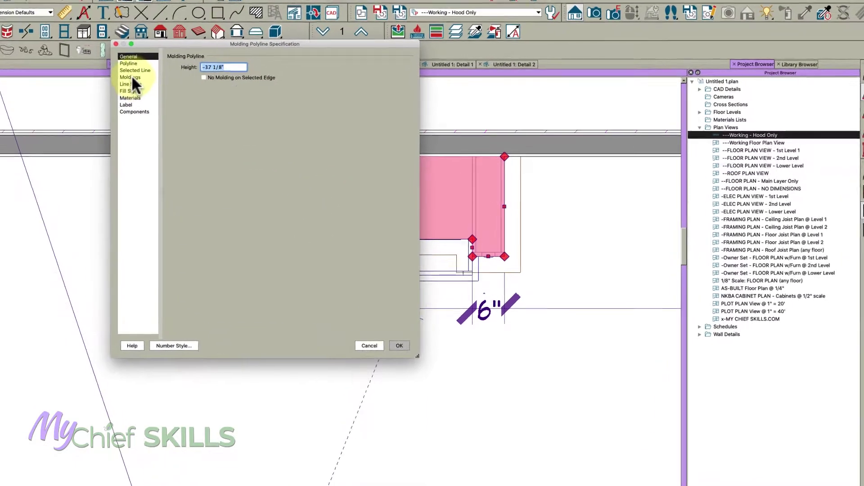
left_click(171, 82)
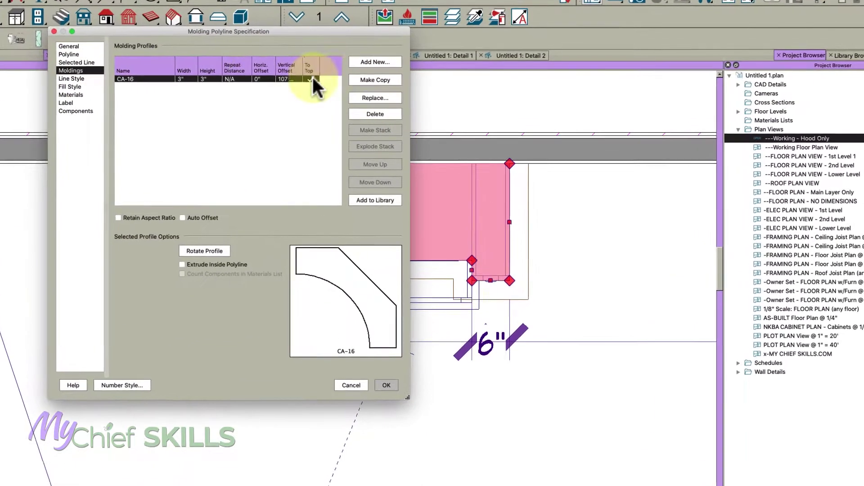
left_click(367, 92)
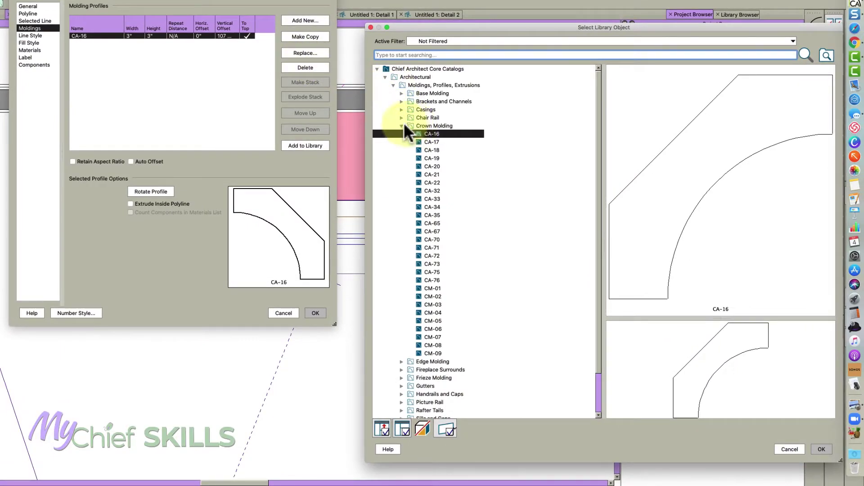
left_click(402, 126)
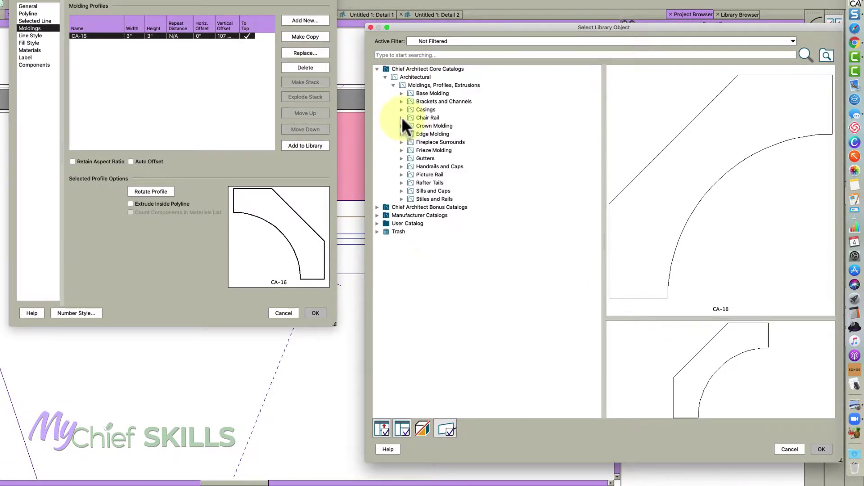
left_click(392, 216)
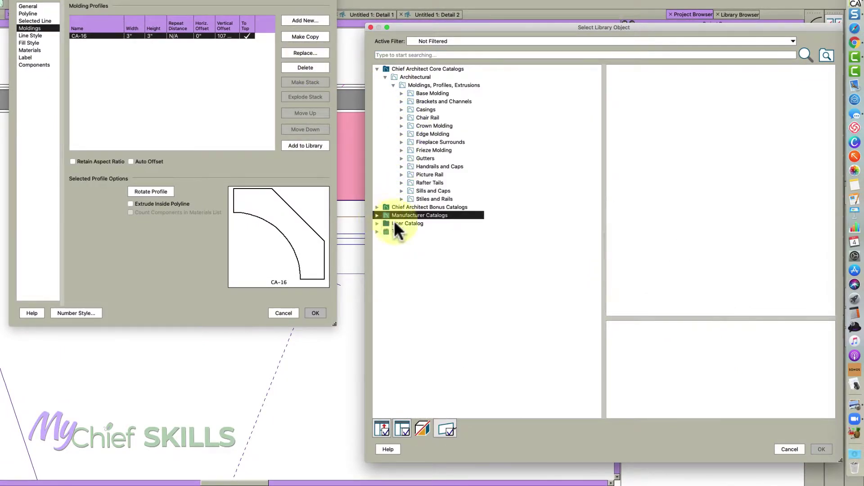
left_click(377, 215)
scroll(412, 272, "down", 3)
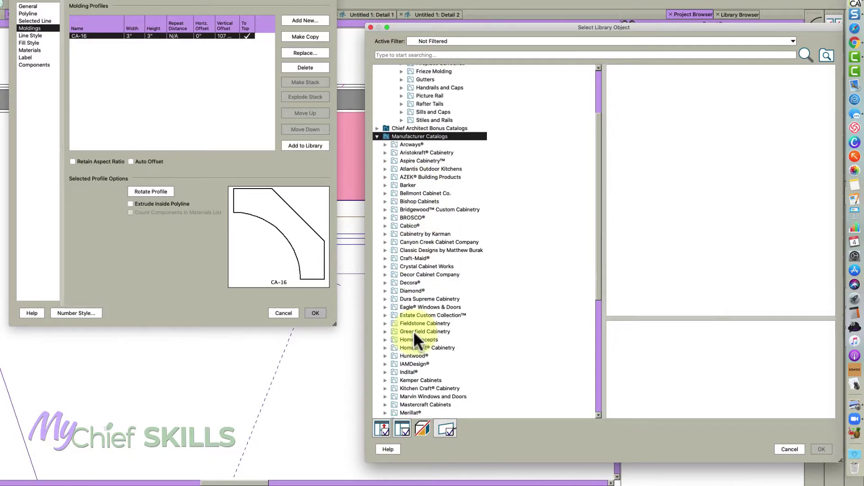
left_click(385, 290)
scroll(404, 287, "down", 1)
left_click(393, 290)
scroll(431, 293, "down", 2)
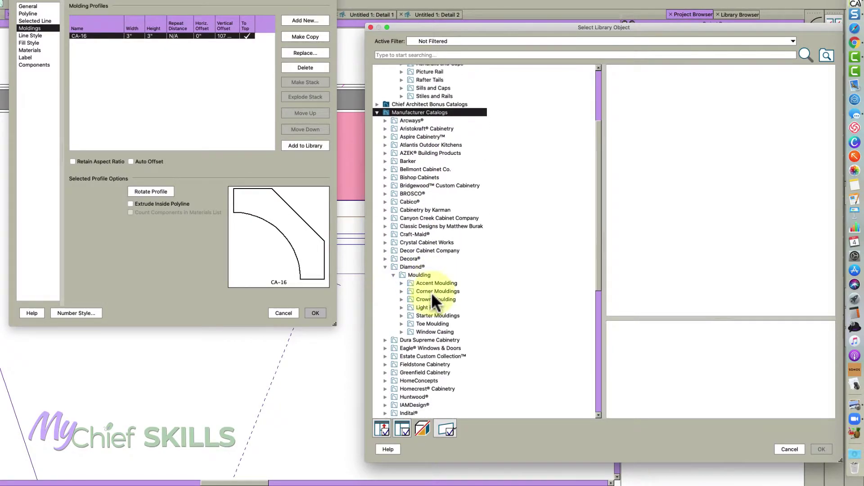
left_click(411, 307)
left_click(401, 307)
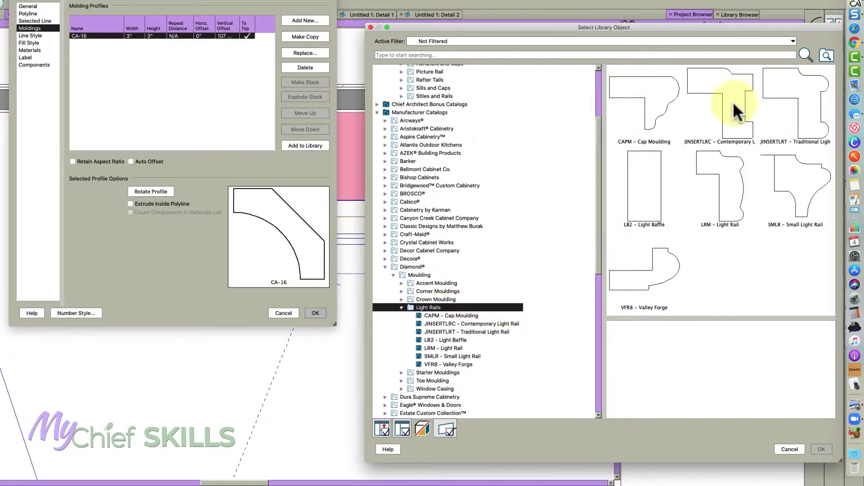
- Choose the JINSERTLRC – Contemporary Light Rail profile and confirm both dialogs
left_click(666, 107)
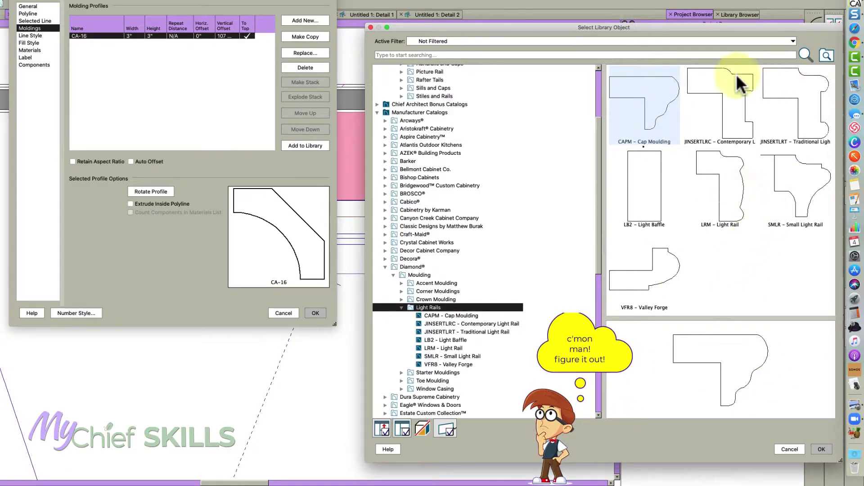
left_click(783, 118)
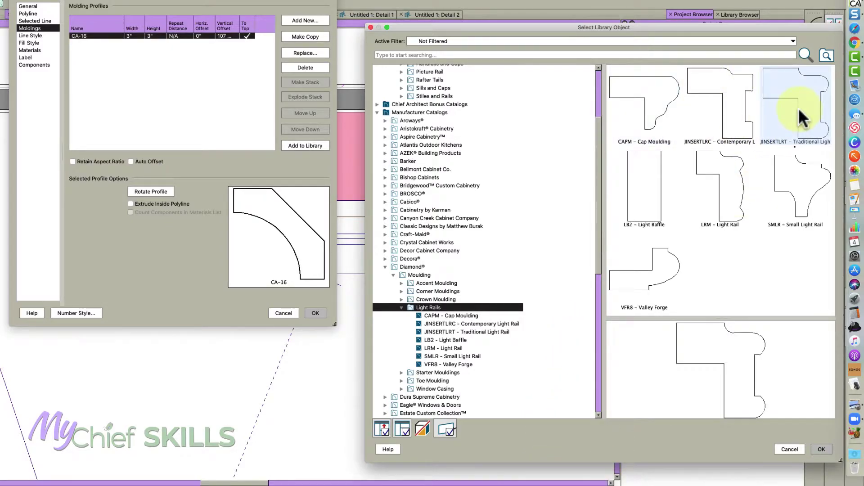
left_click(747, 139)
left_click(821, 450)
left_click(315, 313)
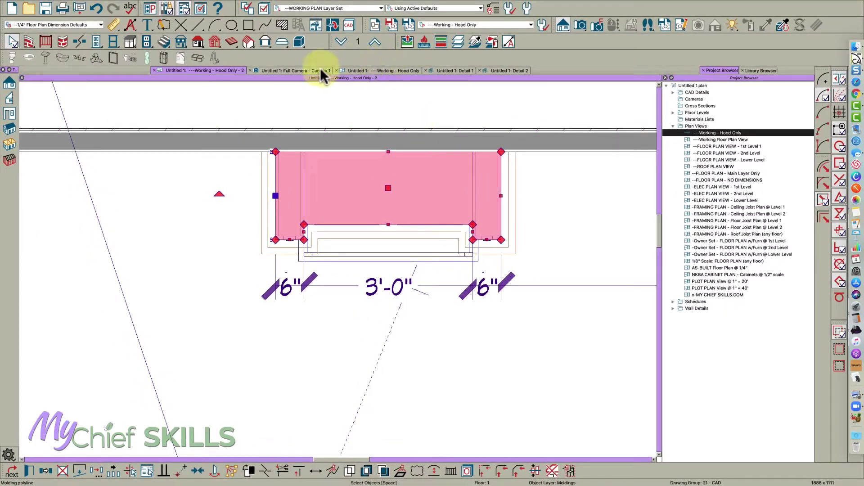
- In the Full Camera view, give the light-rail molding a -1" horizontal offset
left_click(309, 70)
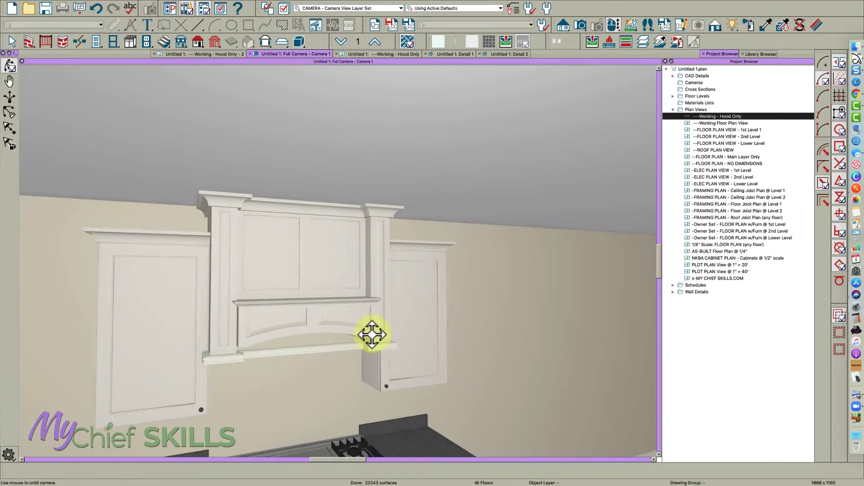
middle_click_drag(376, 335, 378, 342)
scroll(201, 367, "up", 3)
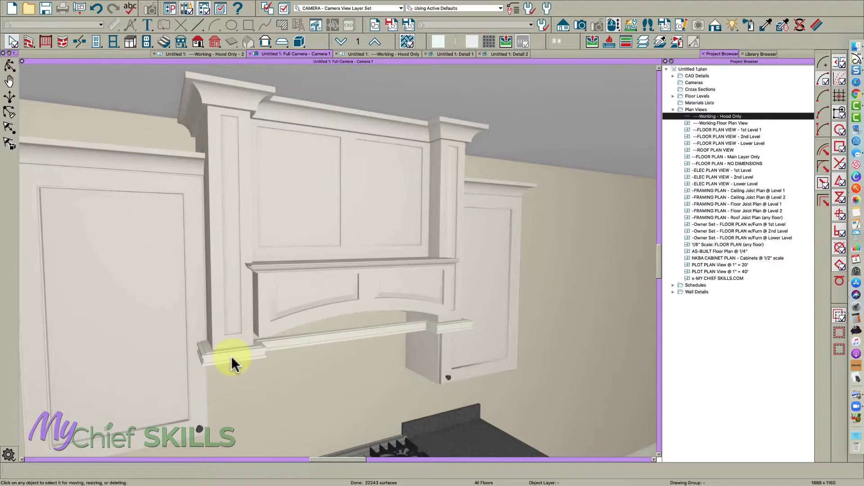
double_click(231, 356)
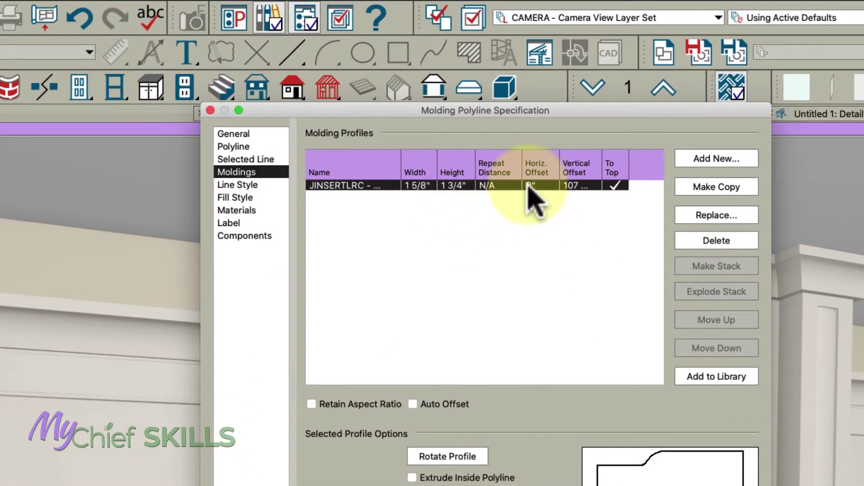
left_click(316, 95)
type("-1")
key("Tab")
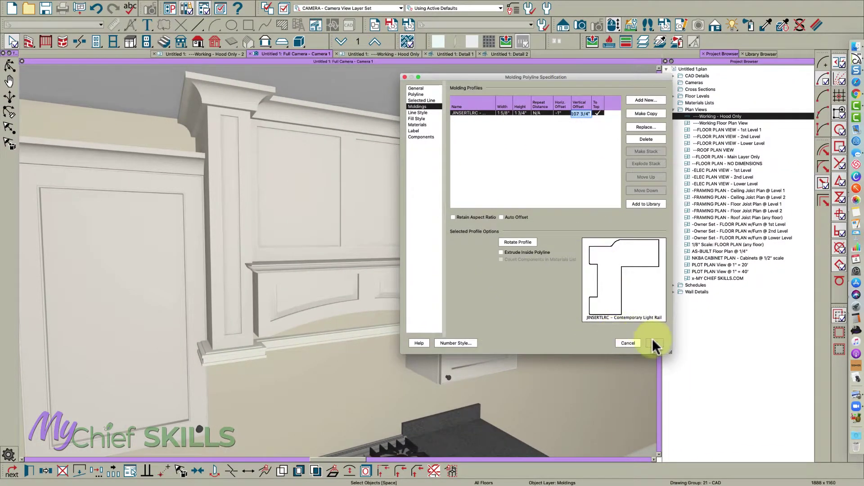
left_click(653, 343)
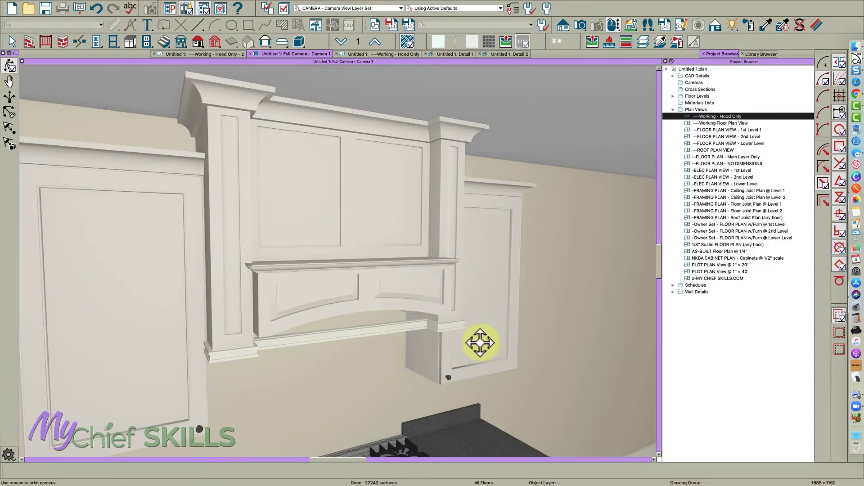
- Sample the light rail's Dove White material with the eyedropper, then select and deselect the rail
left_click(765, 24)
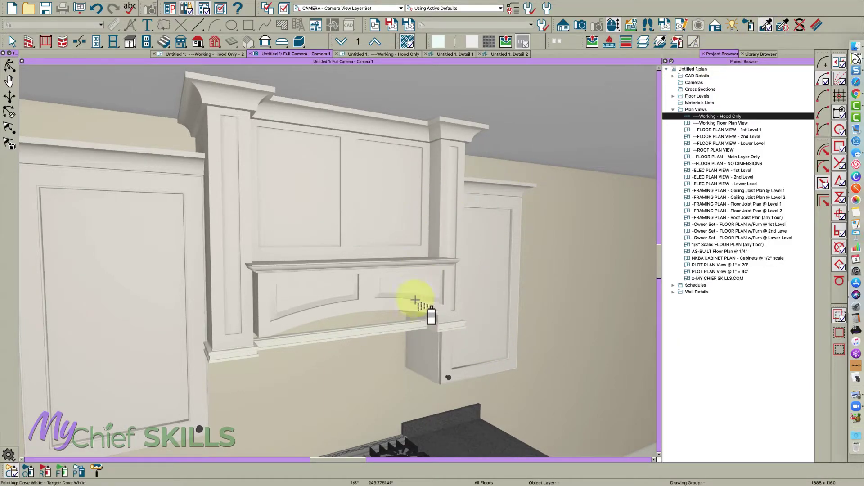
left_click(415, 326)
key("space")
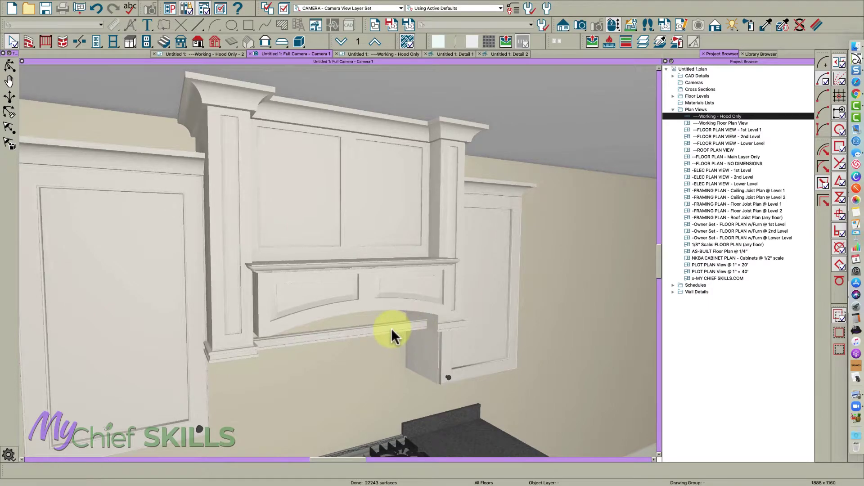
left_click(390, 328)
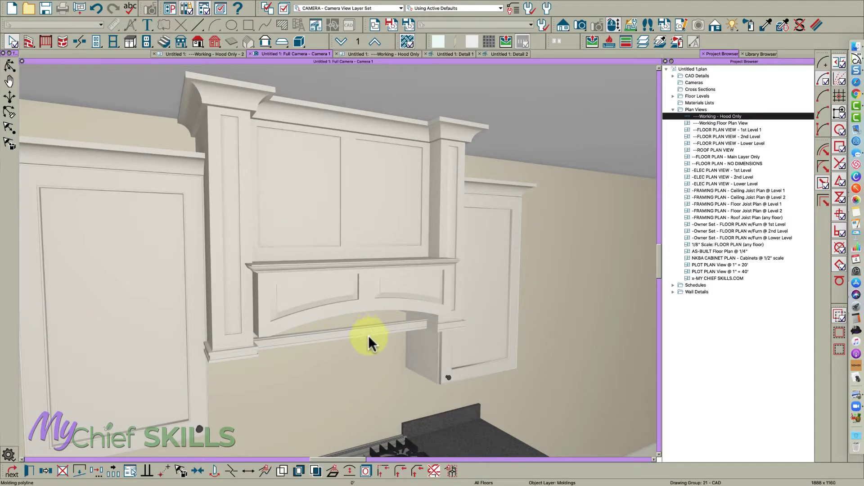
key("Escape")
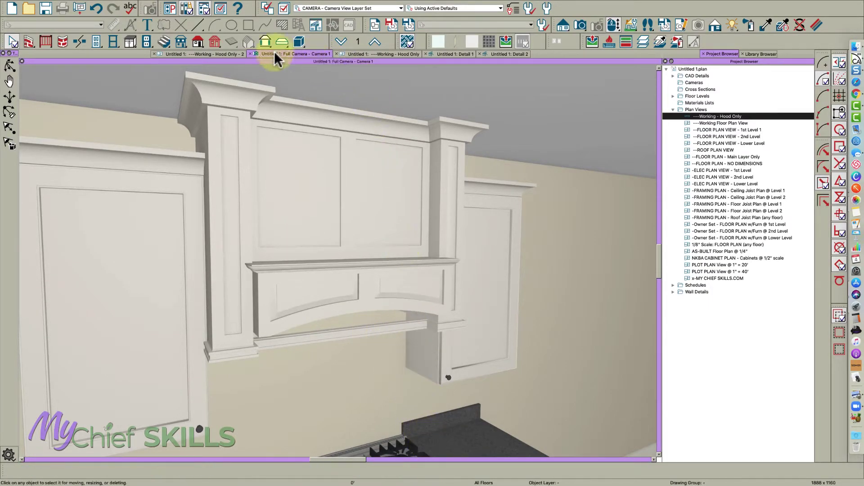
- In the Working - Hood Only - 2 plan, cycle through overlapping objects to select the light-rail polyline
left_click(225, 53)
scroll(339, 240, "up", 3)
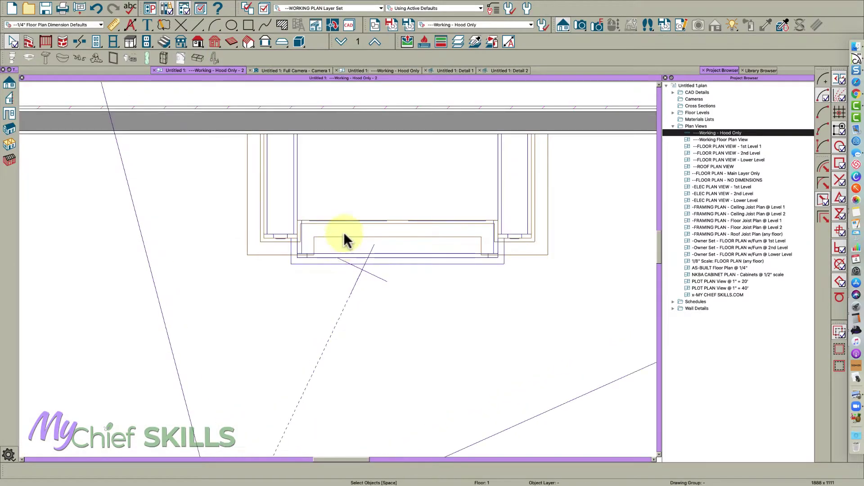
left_click(343, 233)
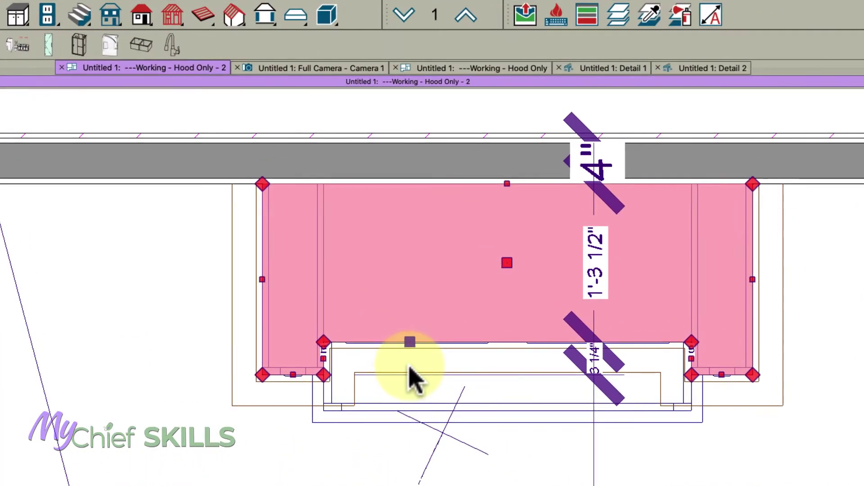
double_click(408, 367)
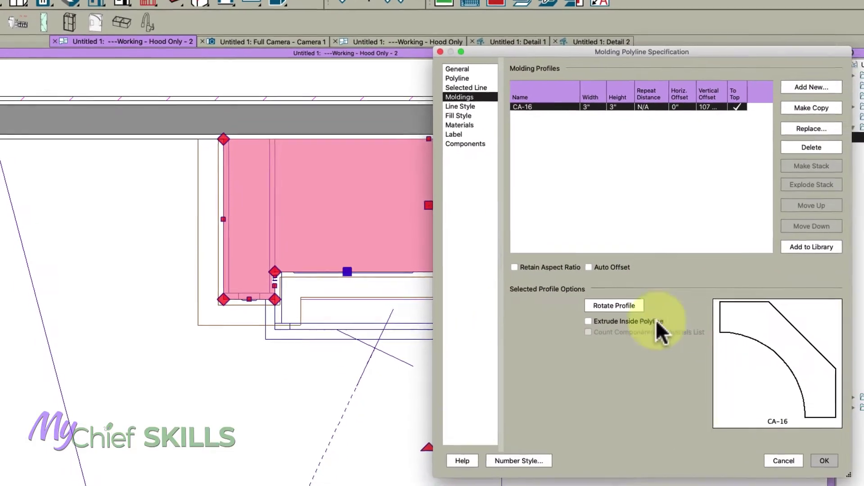
key("Escape")
left_click(598, 381)
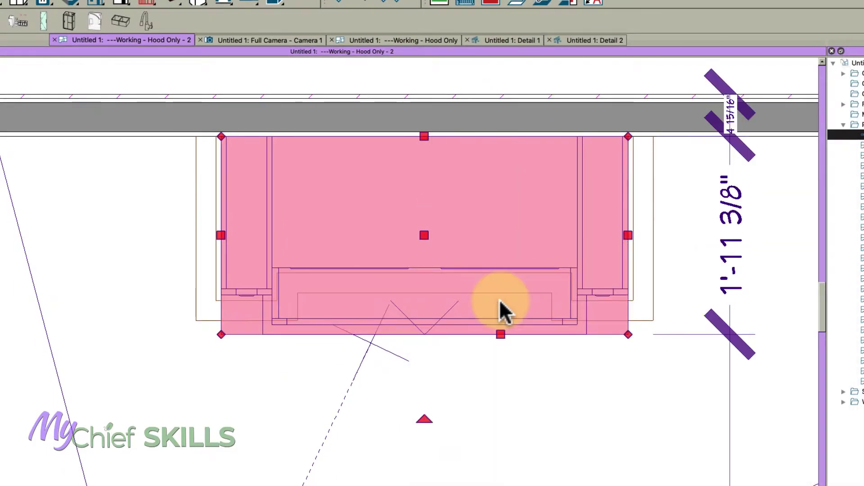
key("Tab")
key("Escape")
left_click(317, 262)
key("Tab")
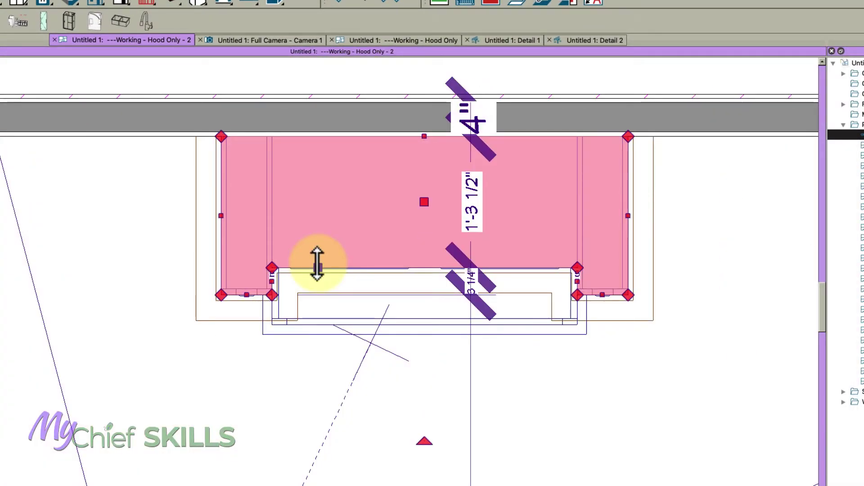
double_click(317, 262)
key("Escape")
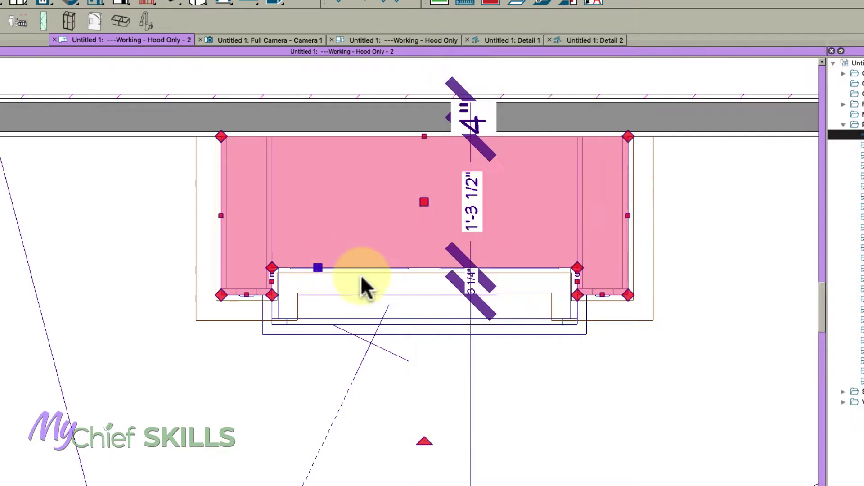
- Drag the light rail's front edge back toward the wall, turn off that edge's molding, and push the inner edge back
left_click_drag(317, 268, 311, 162)
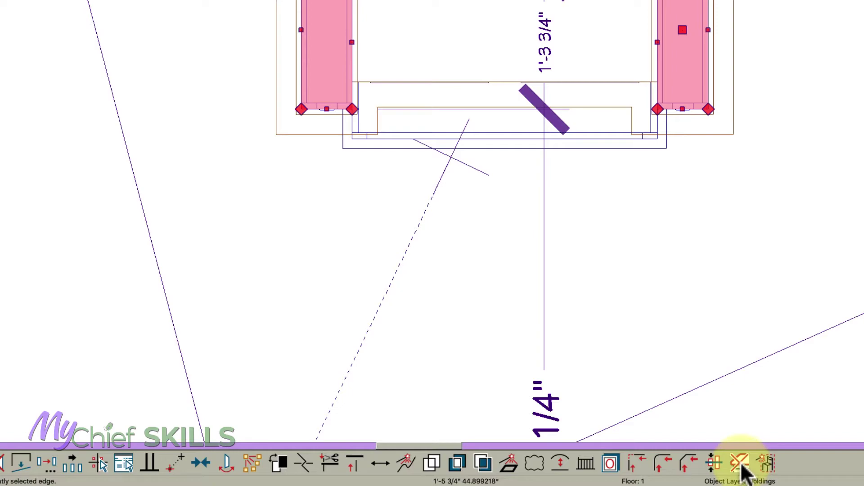
left_click(740, 463)
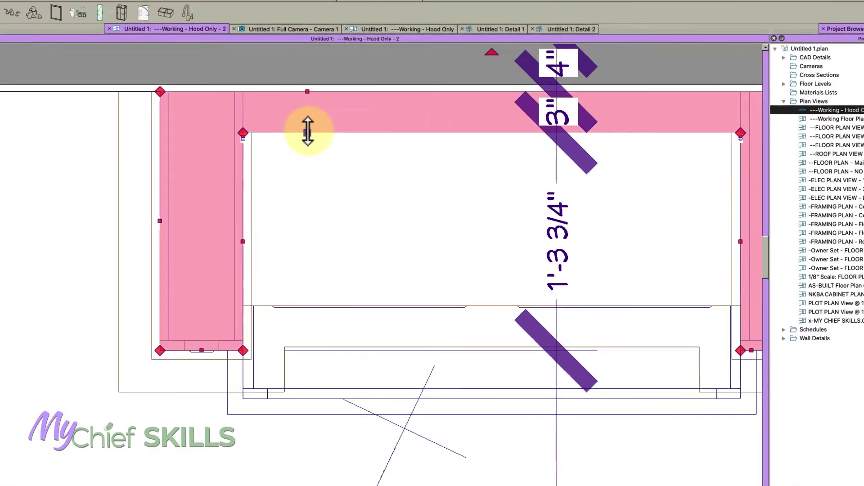
mouse_move(306, 131)
left_mouse_down()
mouse_move(297, 138)
mouse_move(298, 118)
left_mouse_up()
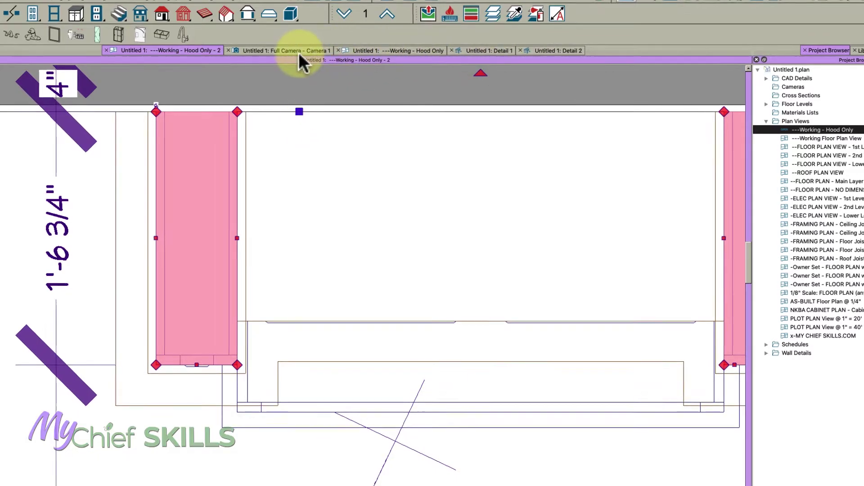
left_click(299, 51)
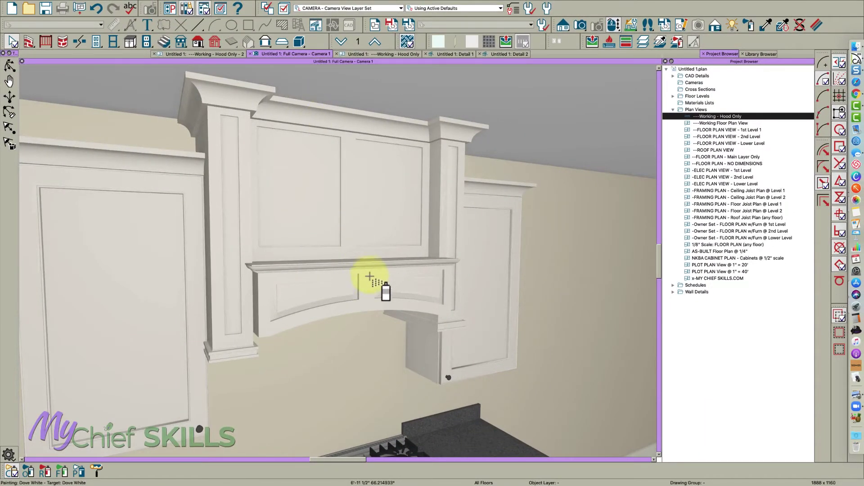
key("o")
key("space")
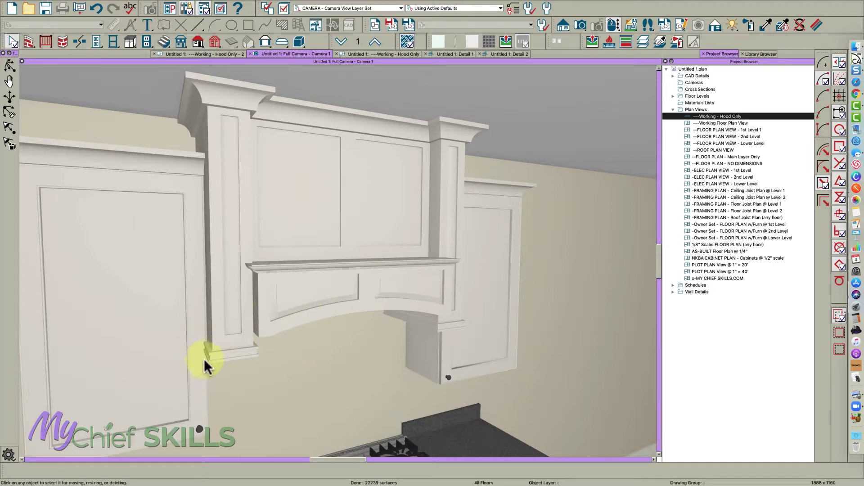
key("space")
left_click_drag(201, 340, 317, 338)
key("space")
key("space")
key("space")
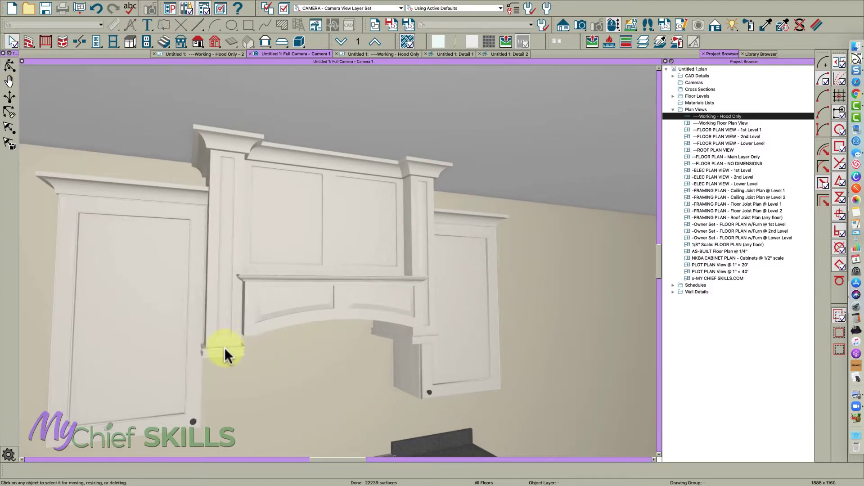
- Convert the crown molding and hood into a Fixture (Interior) library symbol named 'Stanici Hood 4838 w/Crown CA-16 and Light Rail'
left_click(266, 154)
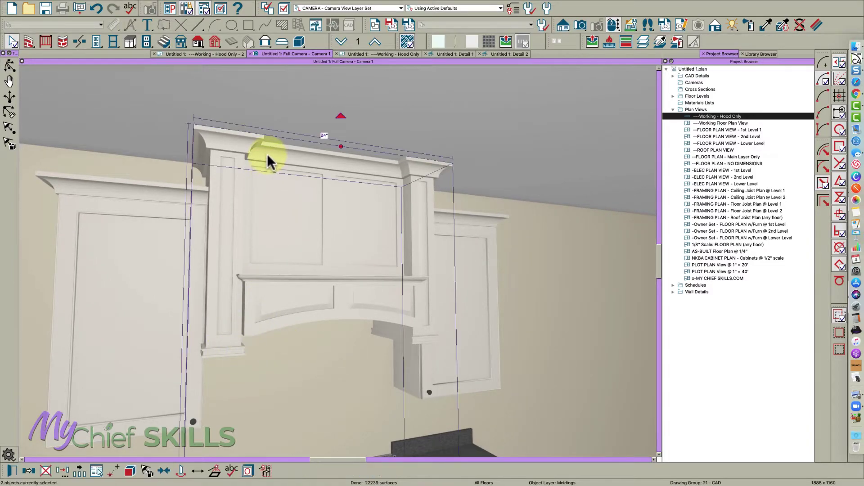
left_click(271, 231, "shift")
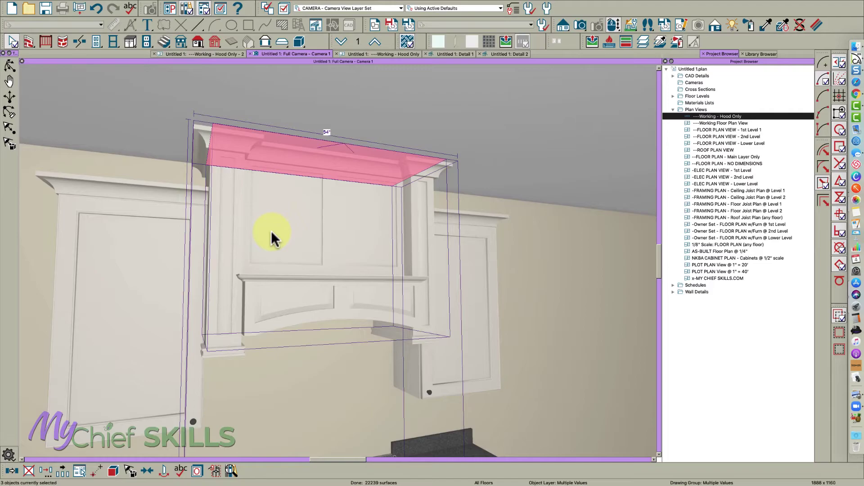
left_click(215, 472)
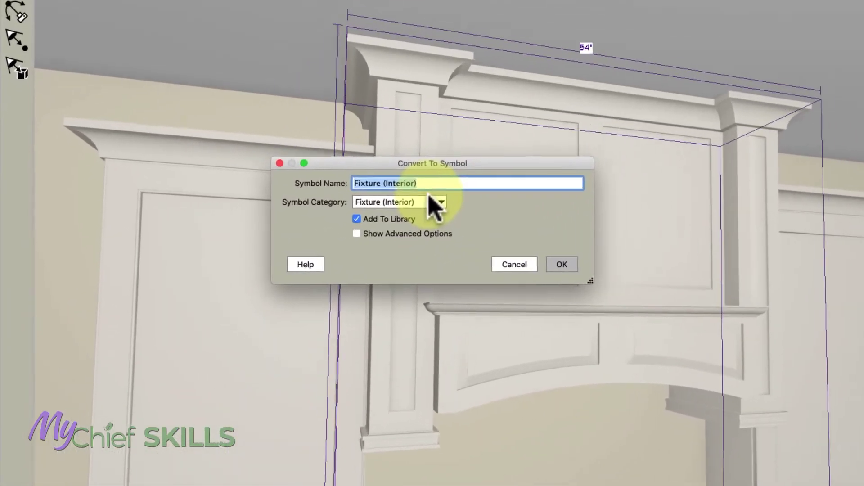
type("Sta")
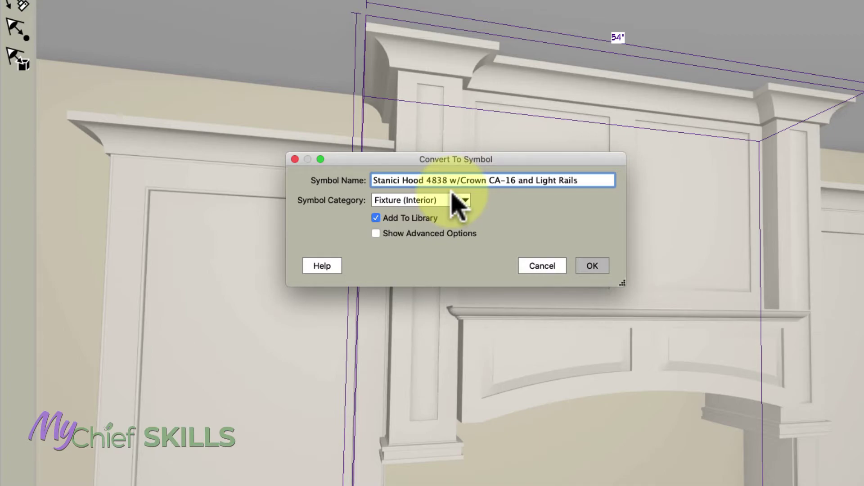
key("BackSpace")
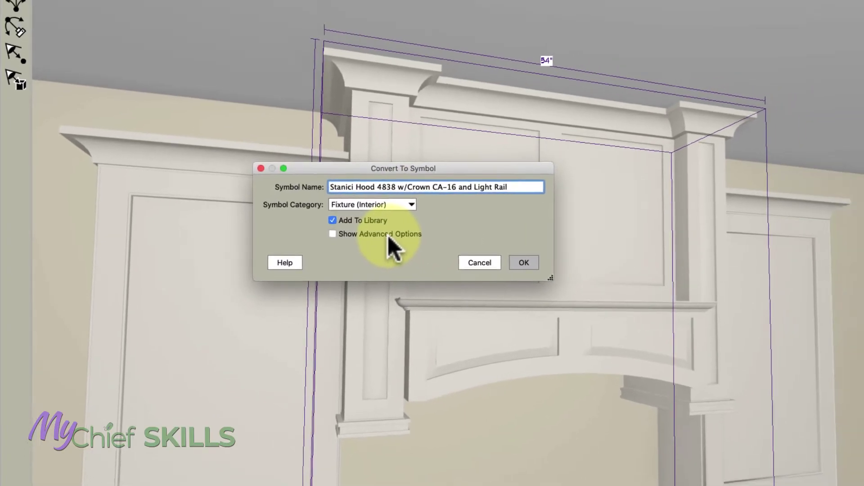
left_click(517, 262)
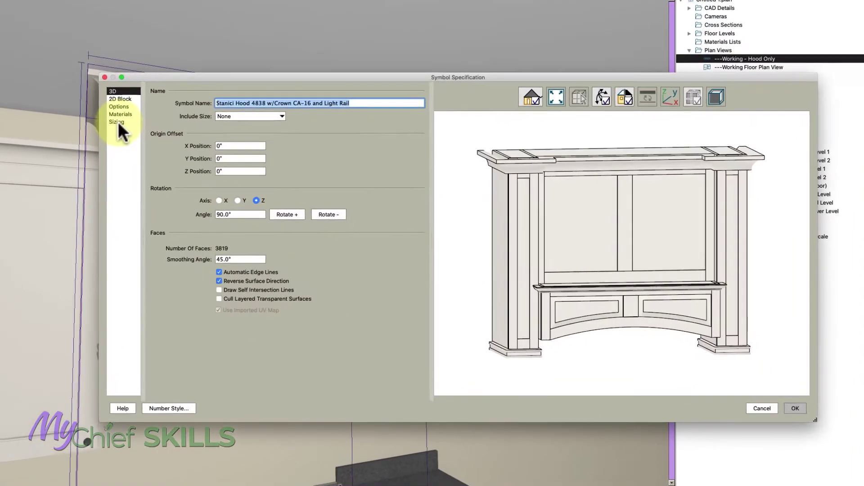
- Enable width stretch planes 1 and 2 in the symbol's Sizing, at -21" and 21"
left_click(117, 122)
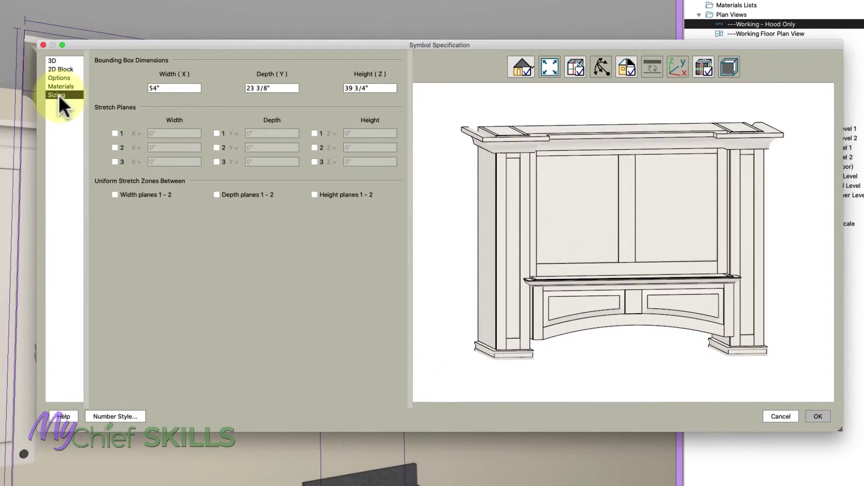
left_click(115, 133)
left_click(122, 148)
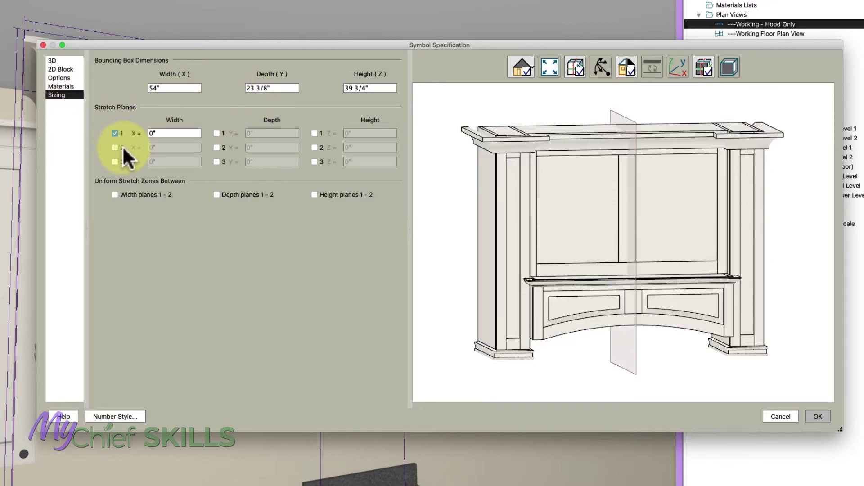
left_click(166, 133)
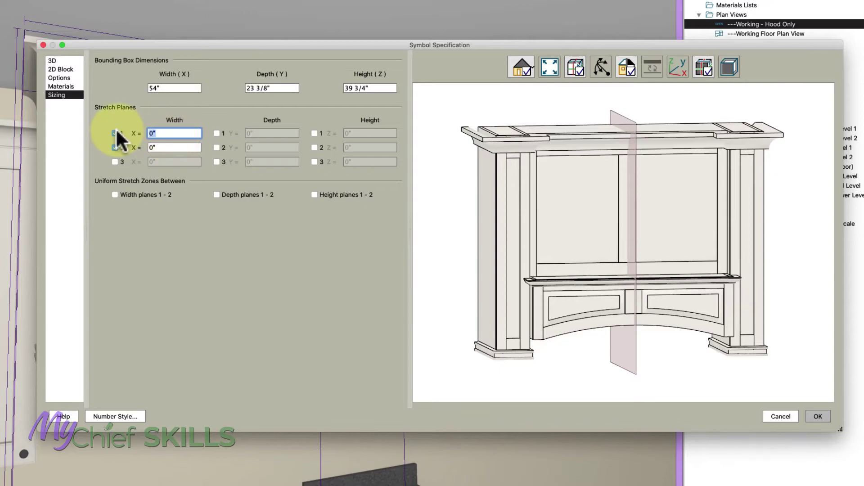
type("-21")
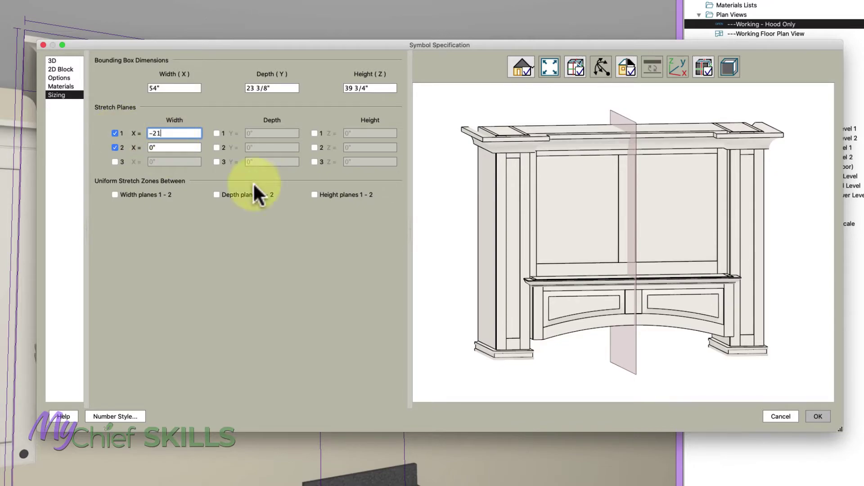
key("Tab")
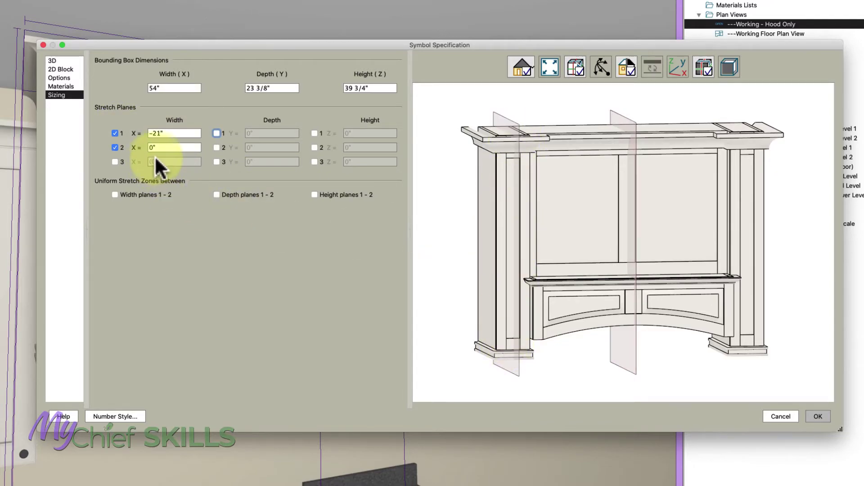
left_click(167, 148)
type("21")
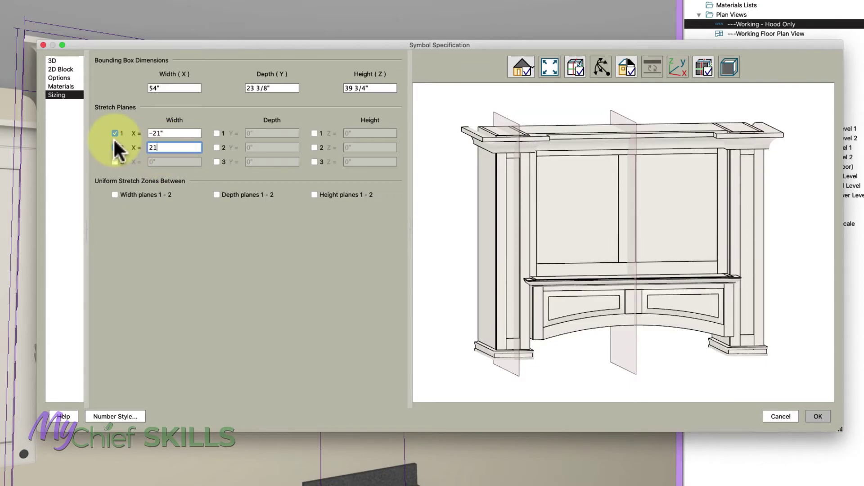
key("Tab")
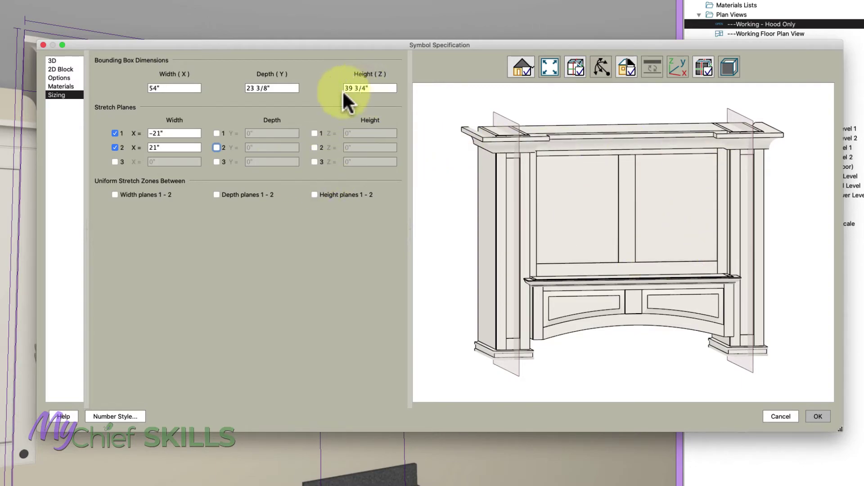
- Add a height stretch plane at 30" and save the symbol specification
left_click(315, 133)
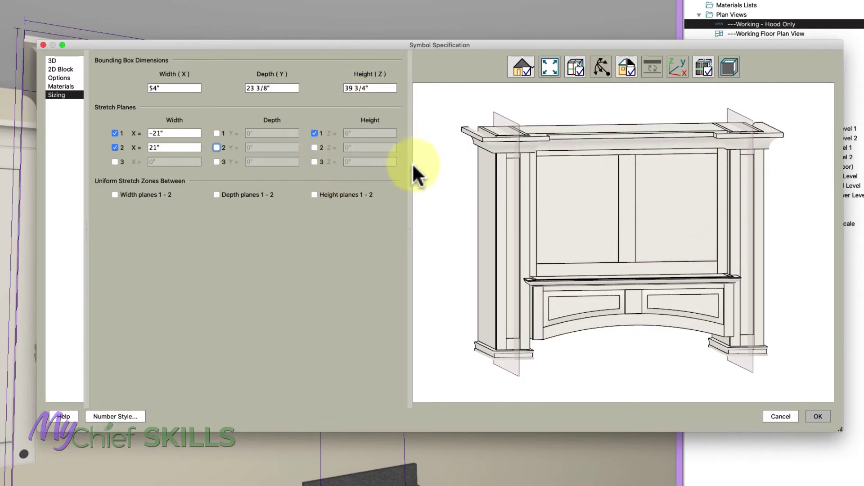
double_click(361, 133)
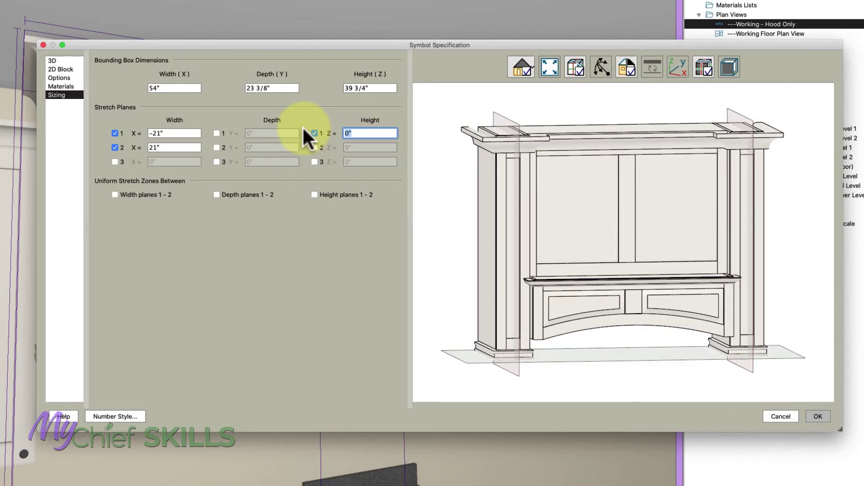
type("30")
key("Tab")
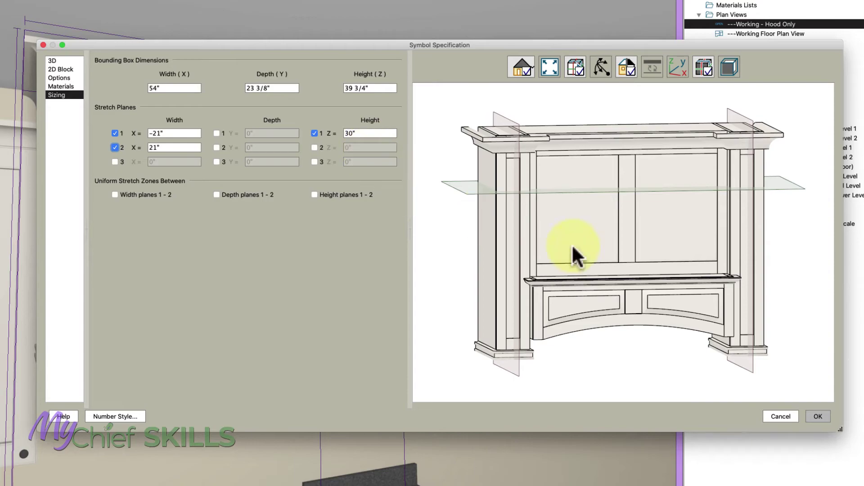
left_click(817, 417)
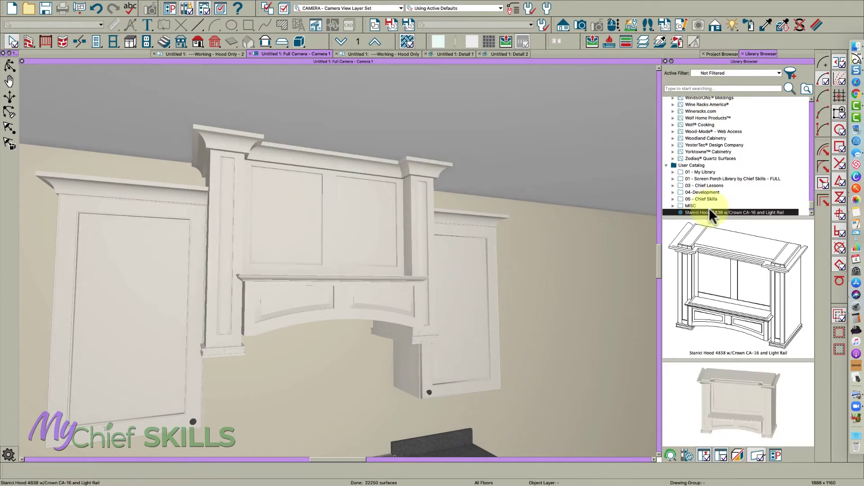
- Place the hood symbol in the Working - Hood Only - 2 plan and view it from Camera 1
left_click(222, 53)
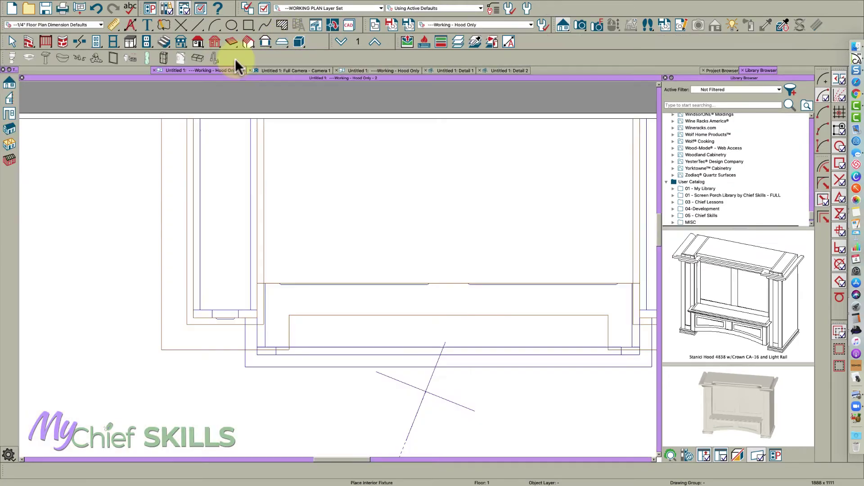
scroll(386, 184, "down", 2)
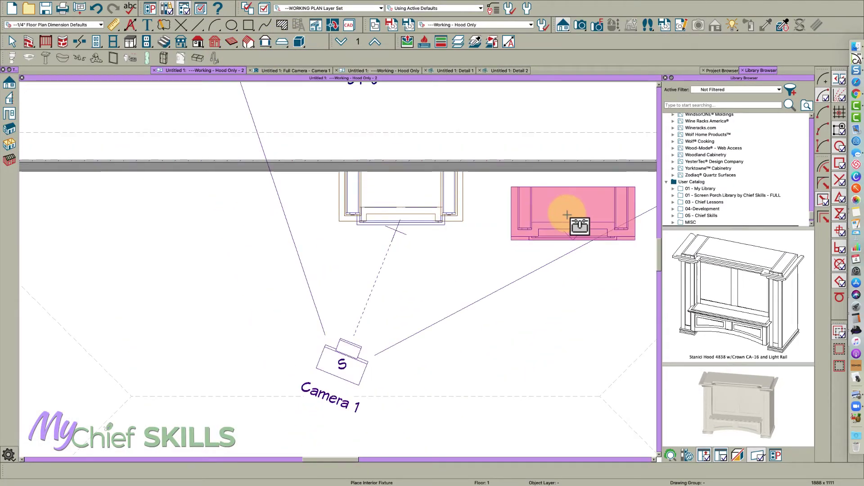
left_click(571, 225)
double_click(351, 367)
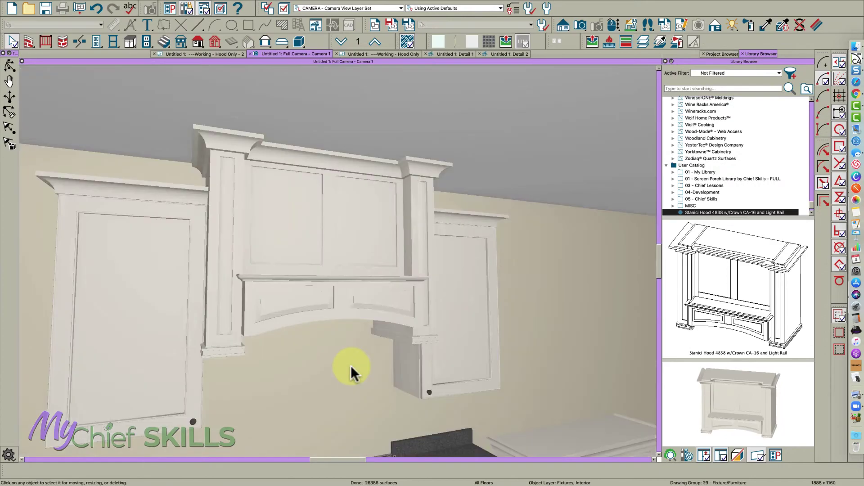
- Set the library hood's Finished Floor to Bottom to 66", raising its top to 105 3/4"
scroll(353, 342, "down", 3)
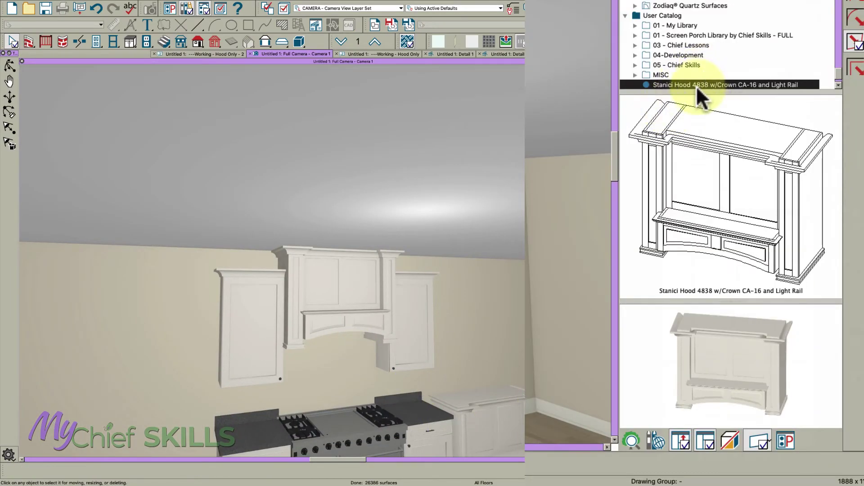
right_click(696, 86)
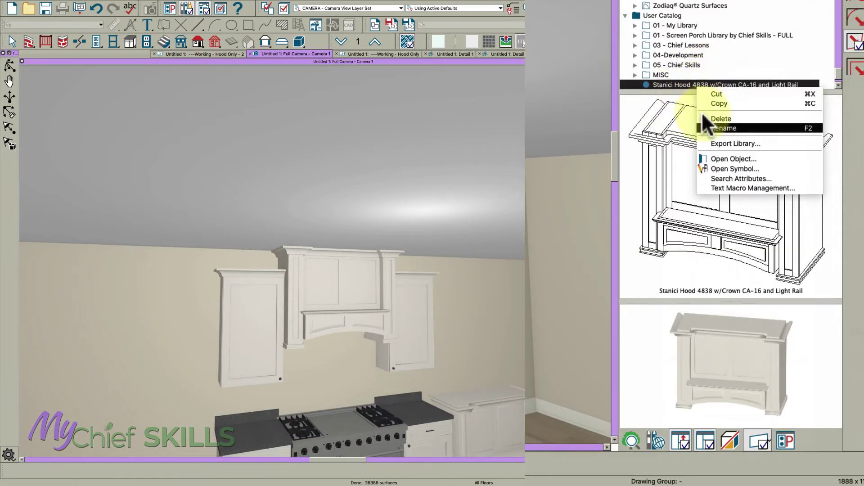
left_click(714, 160)
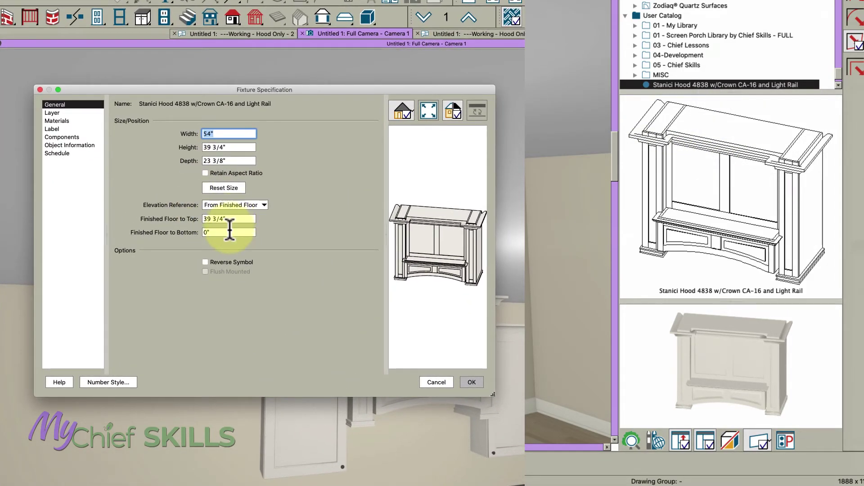
left_click_drag(227, 231, 168, 225)
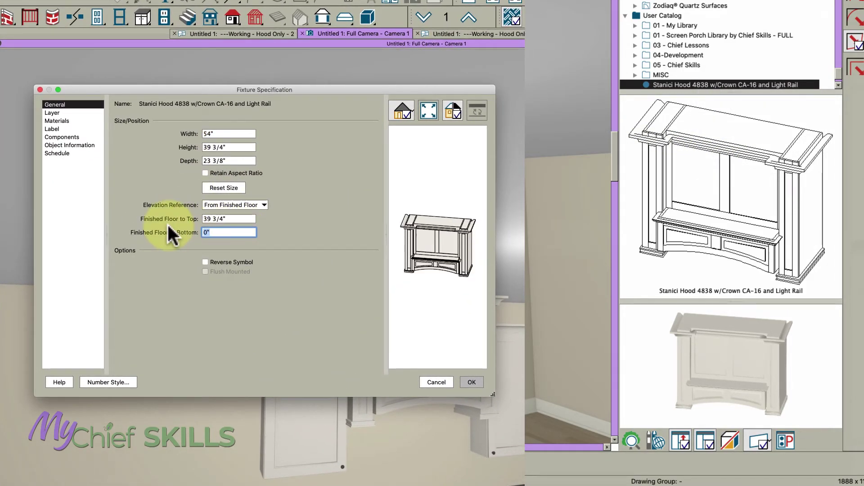
type("66")
key("Tab")
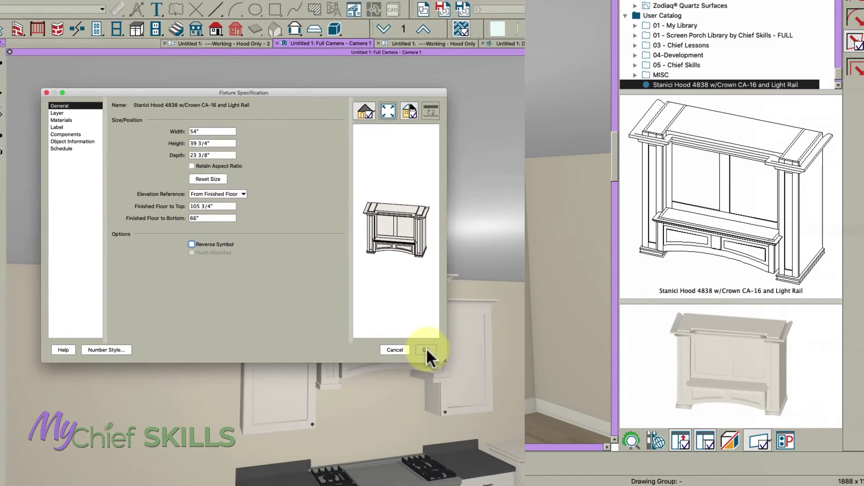
left_click(471, 382)
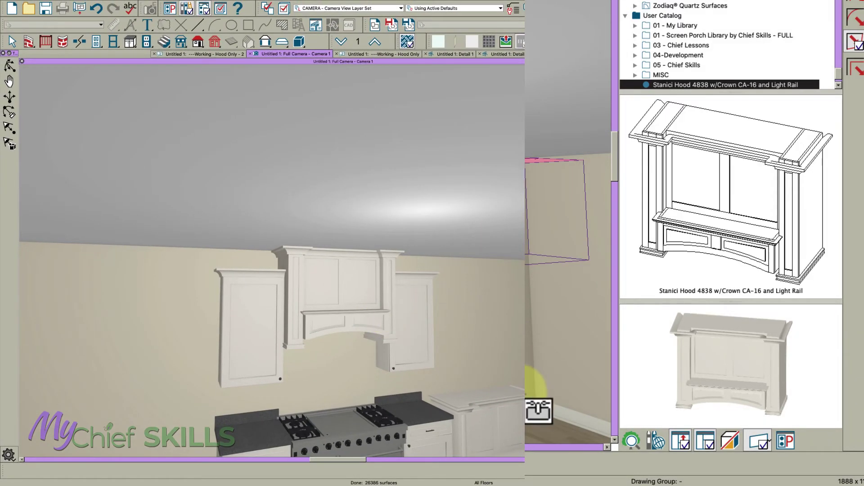
- Place the raised hood in the room and delete the extra copy at lower right
left_click(526, 350)
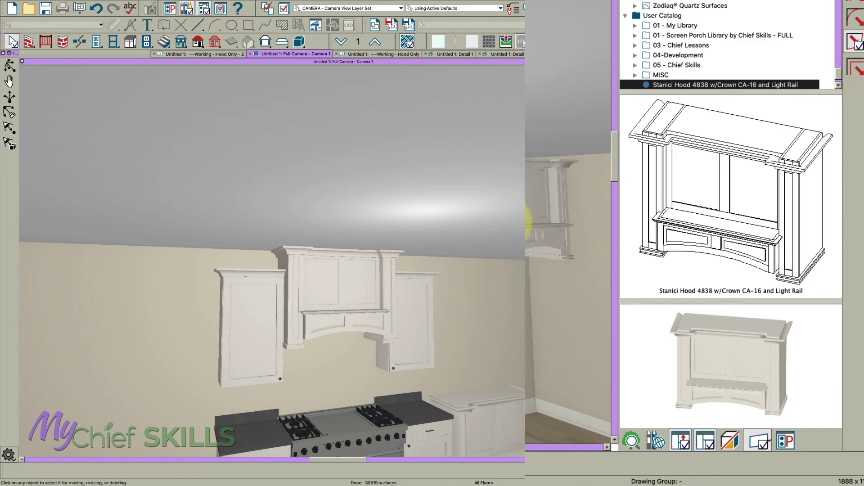
left_click(517, 415)
key("Delete")
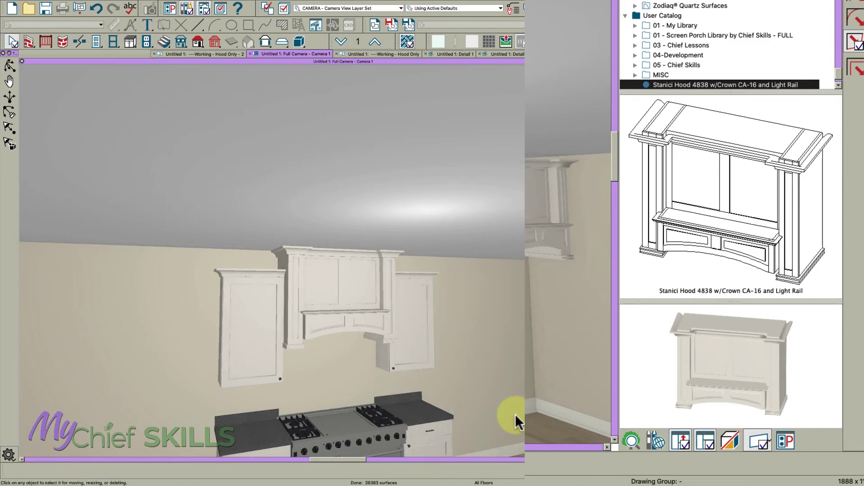
- Orbit the 3D view to face the range wall, hood centred between the upper cabinets
key("o")
left_click_drag(513, 230, 511, 234)
left_click_drag(520, 326, 449, 250)
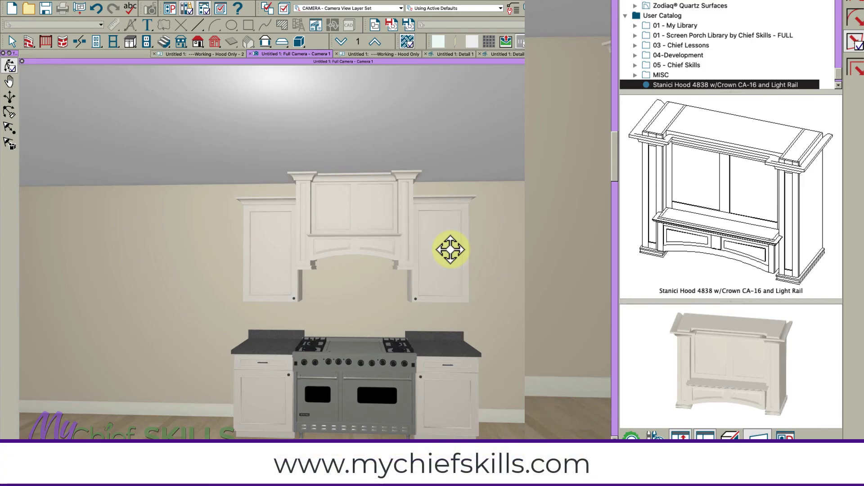